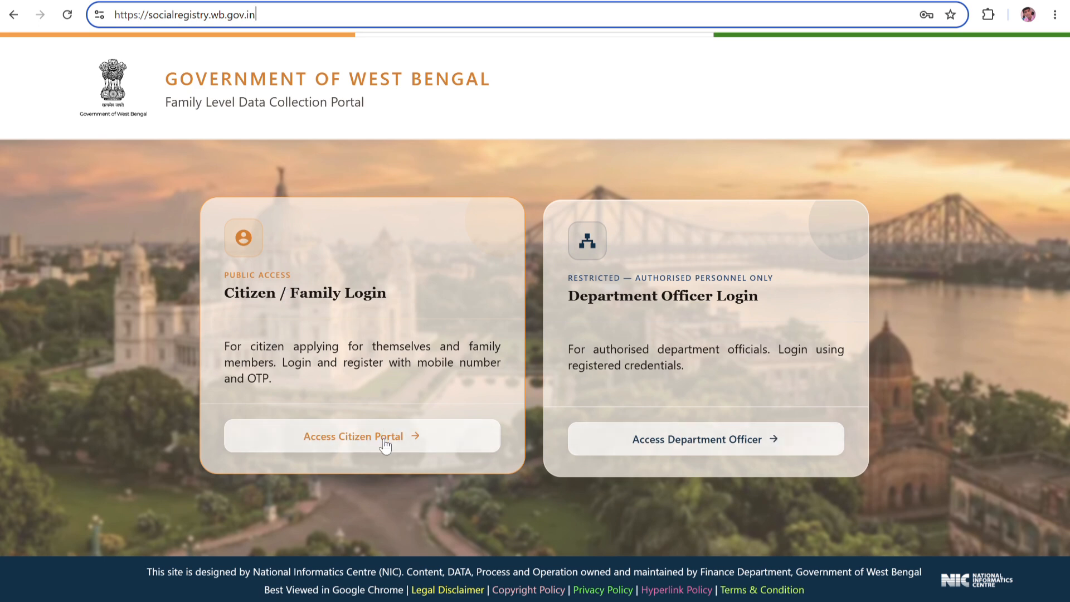
Go to the Applicant Login page from the Citizen / Family Login card.
click(348, 440)
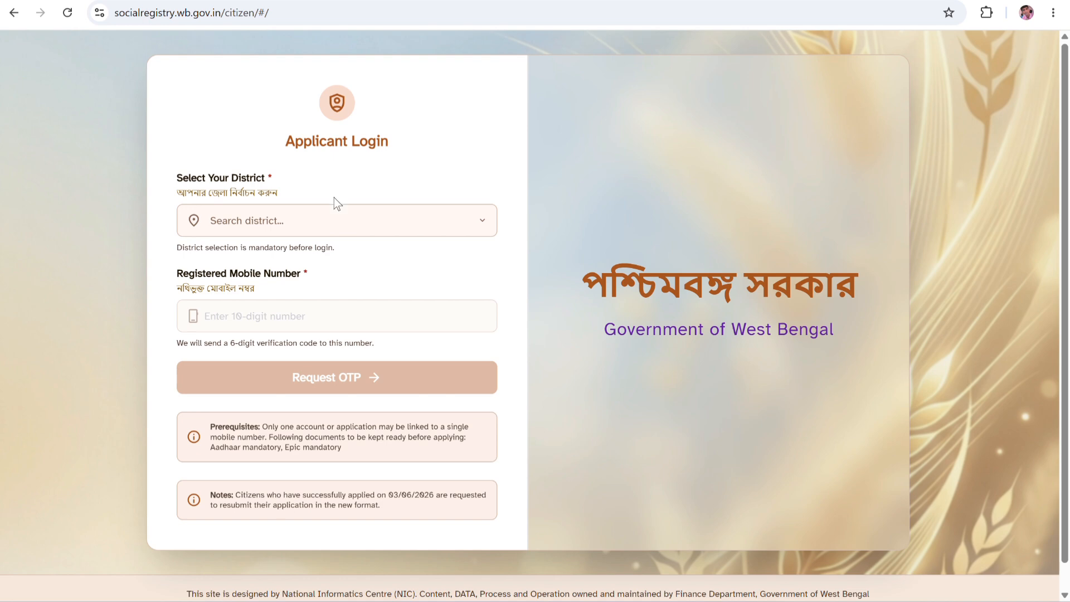
Choose PURULIA as the district and paste in the registered mobile number.
scroll(318, 234, down, 1)
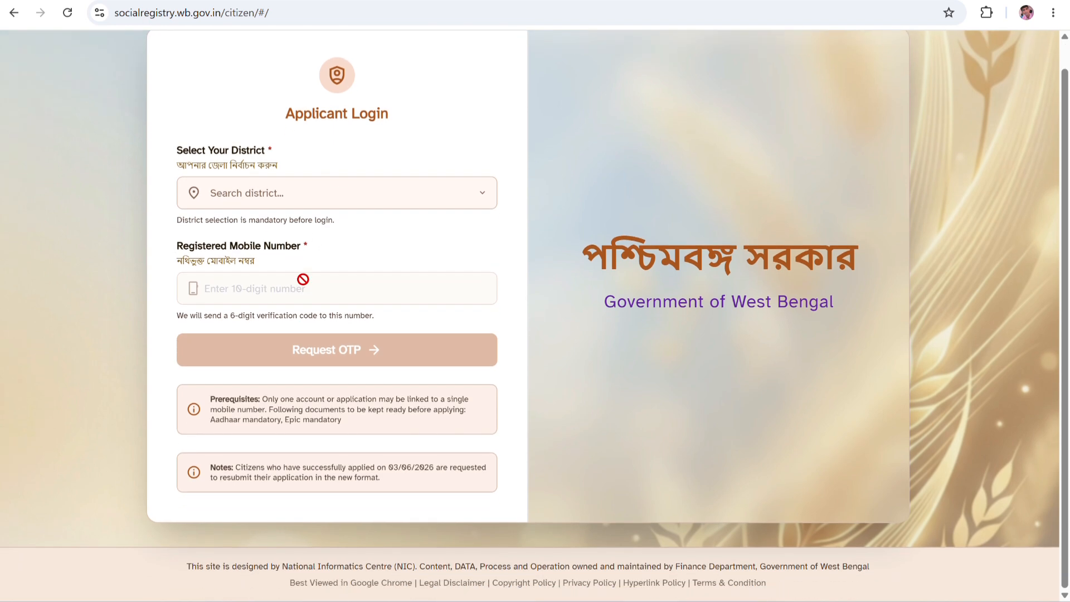
click(250, 194)
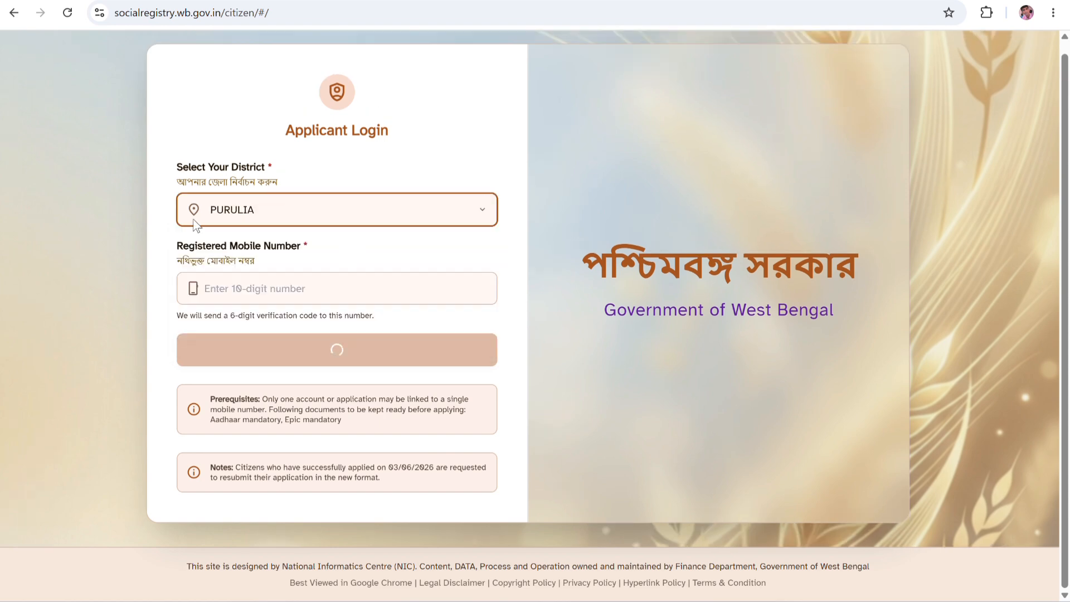
scroll(215, 199, down, 2)
click(235, 196)
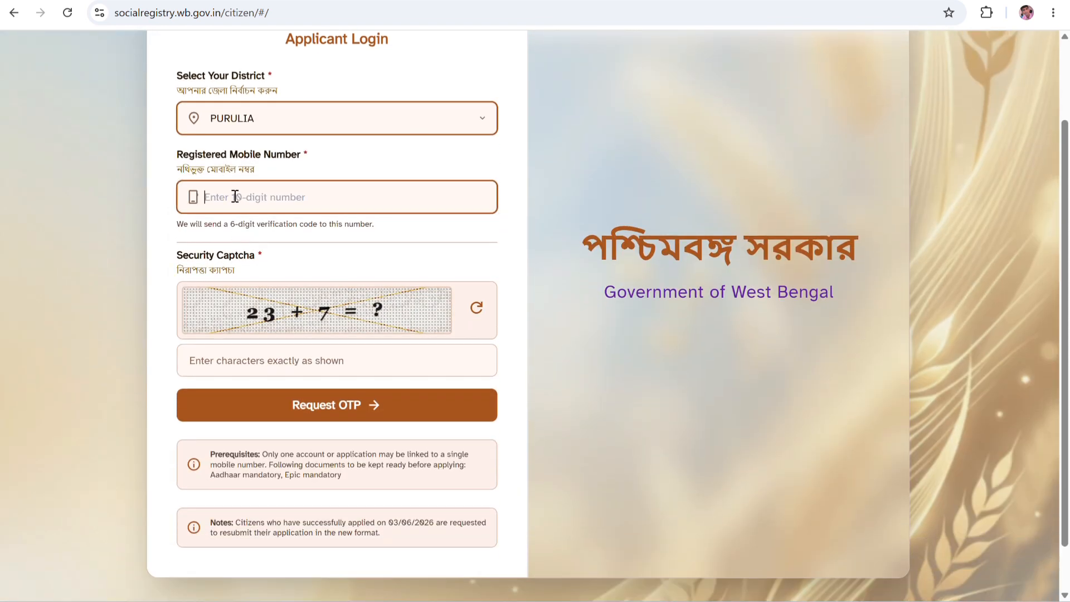
scroll(369, 204, up, 2)
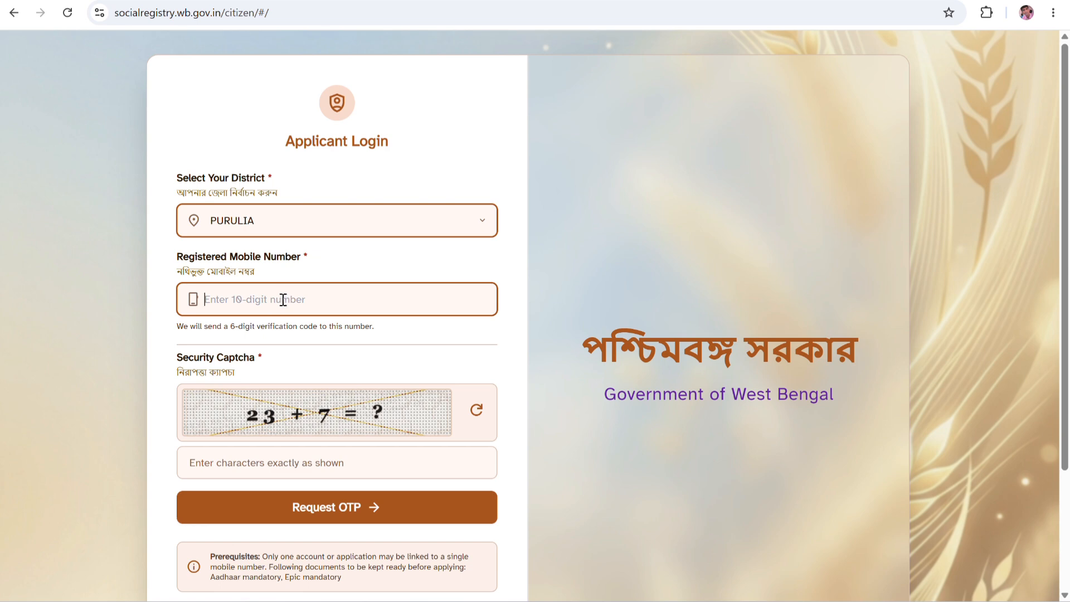
key(ctrl+v)
scroll(308, 334, down, 1)
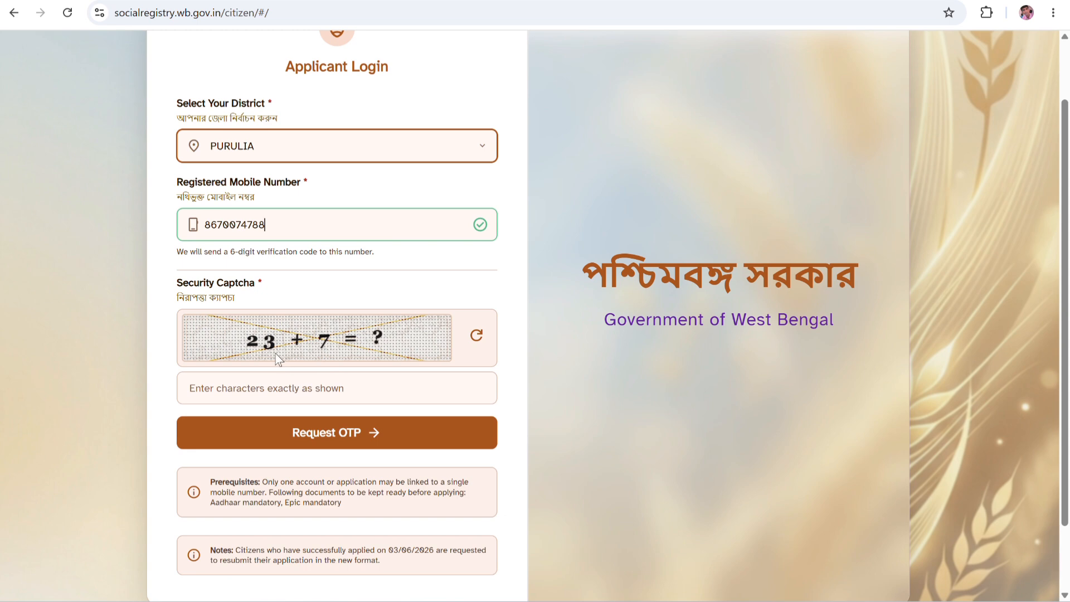
Answer the security captcha with 30 and request the OTP.
click(299, 389)
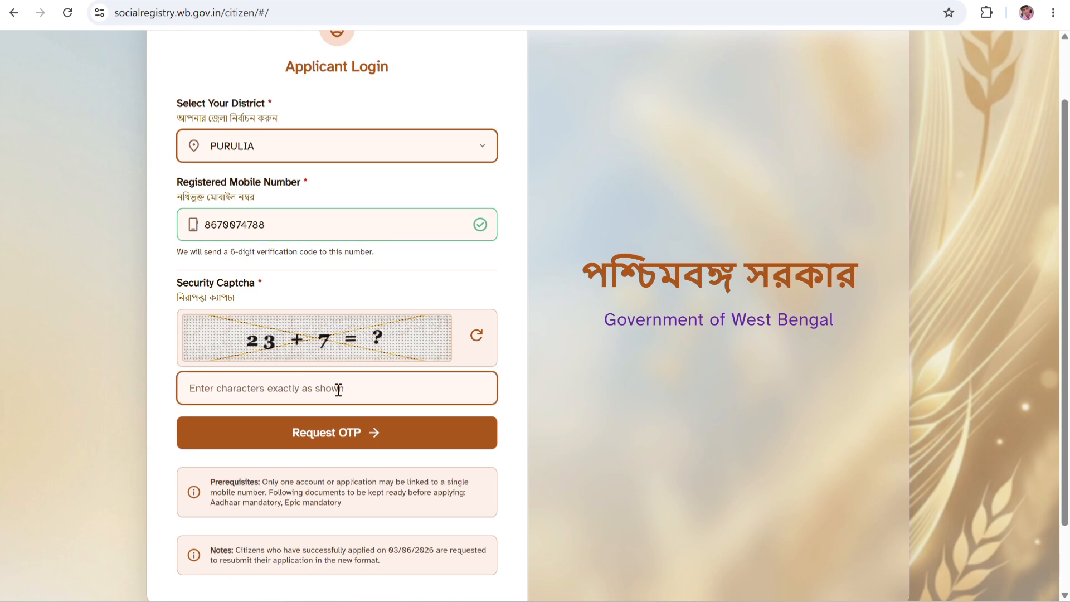
text(30)
scroll(252, 222, up, 2)
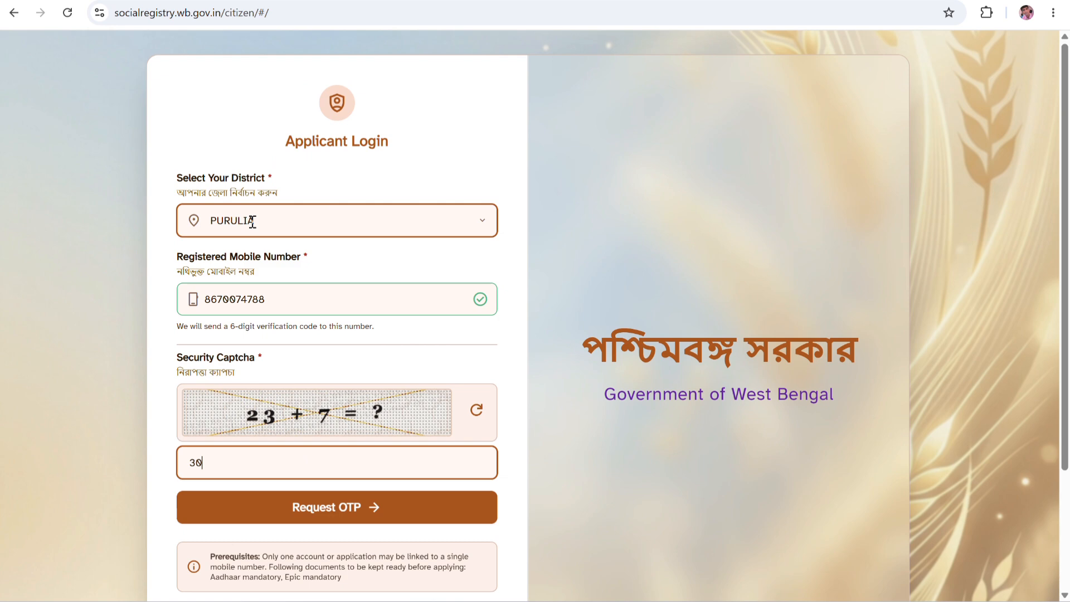
scroll(274, 303, down, 3)
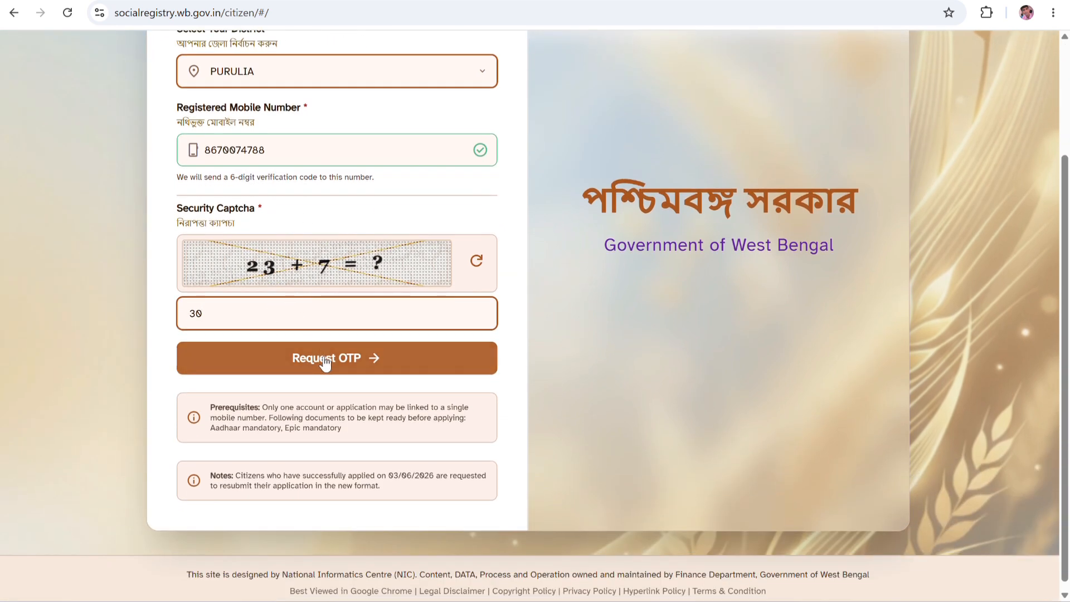
click(366, 359)
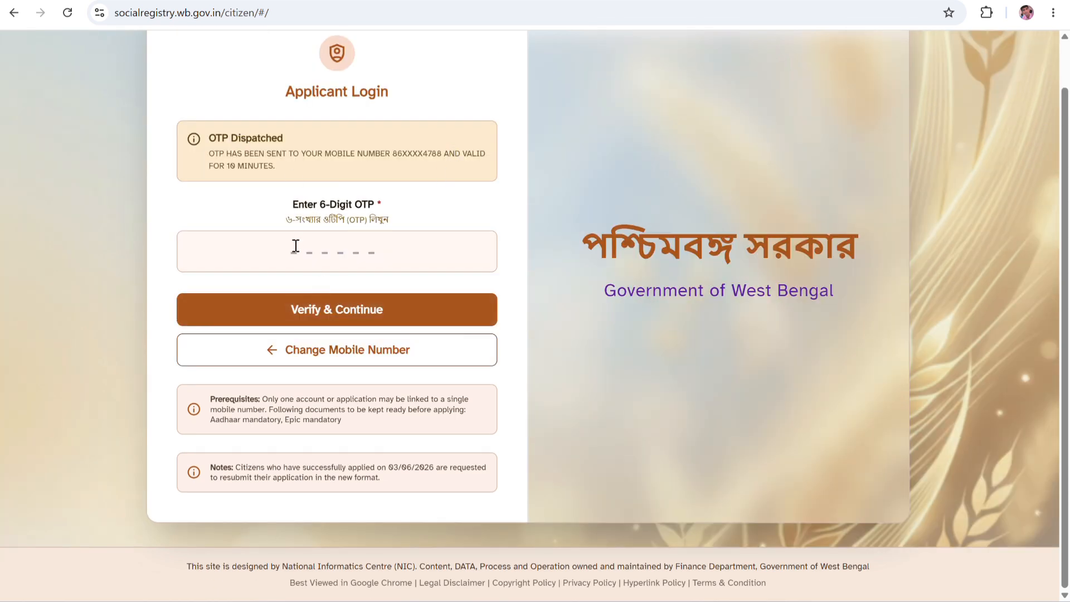
Enter the received 6-digit OTP and verify it to reach the Family Data Collection form.
click(336, 251)
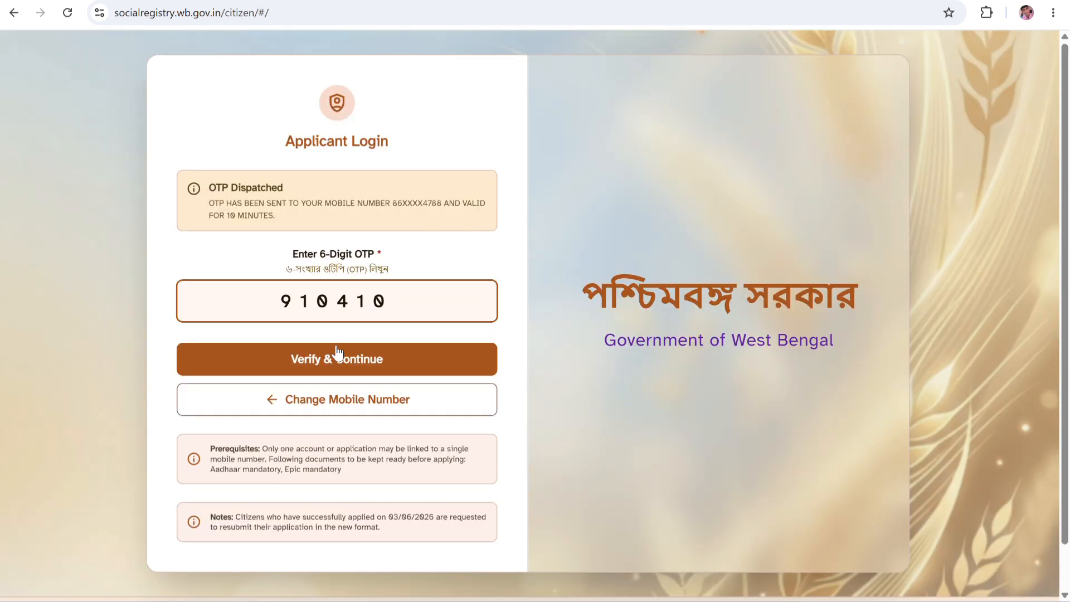
scroll(328, 381, down, 1)
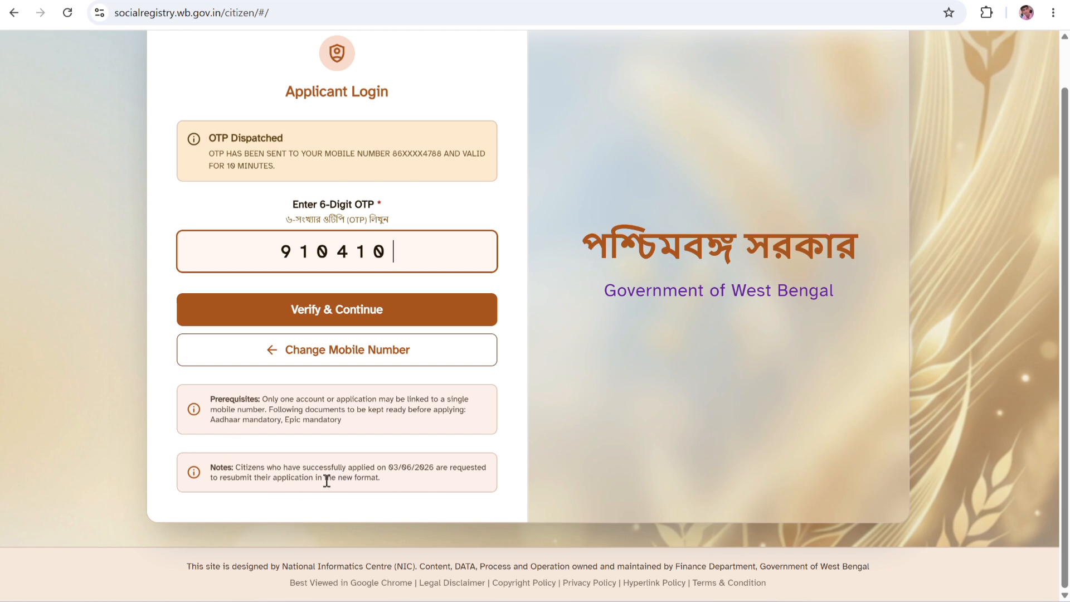
scroll(391, 427, up, 1)
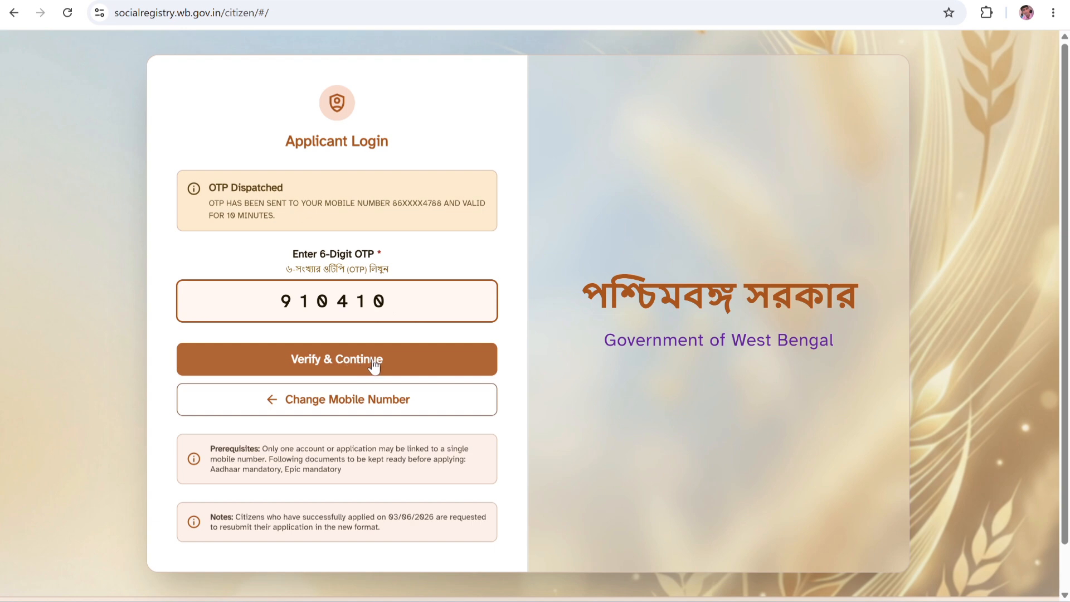
click(357, 366)
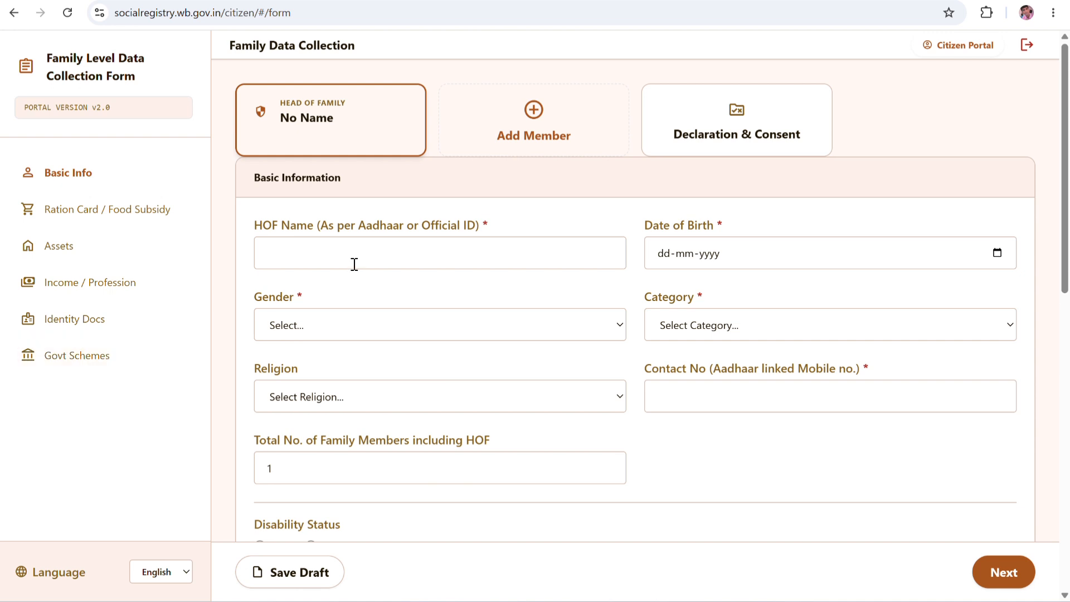
Look over the form, then place the cursor in the HOF Name field under Basic Information.
scroll(425, 329, down, 4)
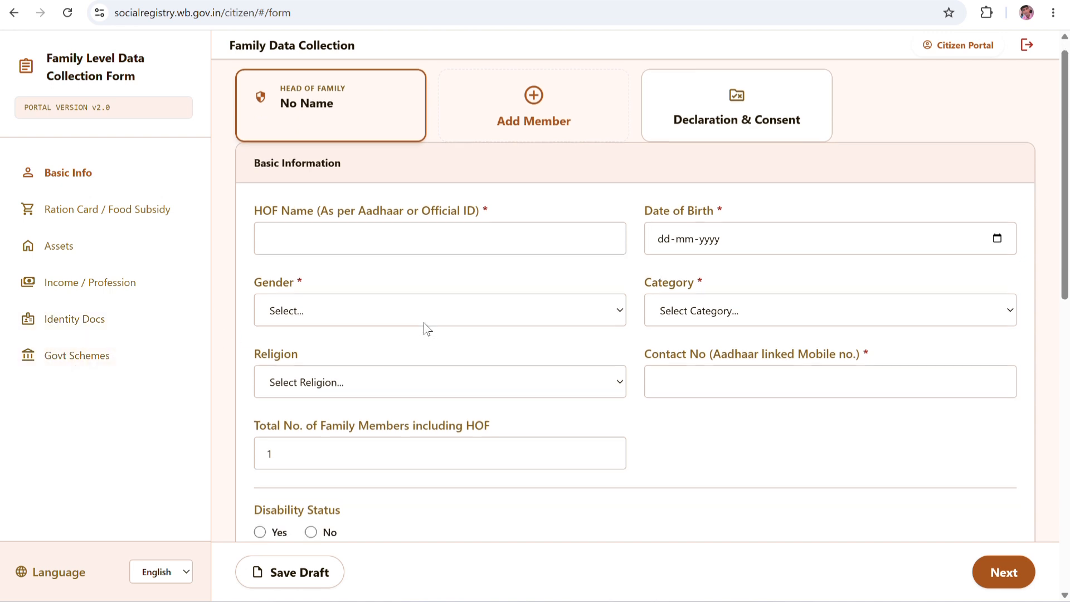
scroll(425, 328, up, 4)
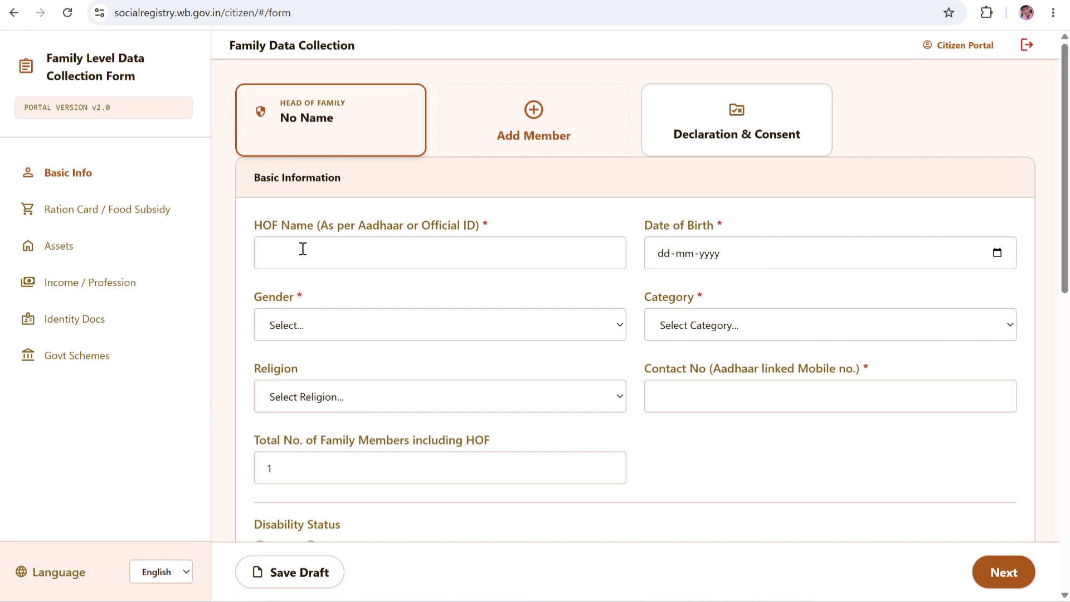
scroll(324, 310, down, 3)
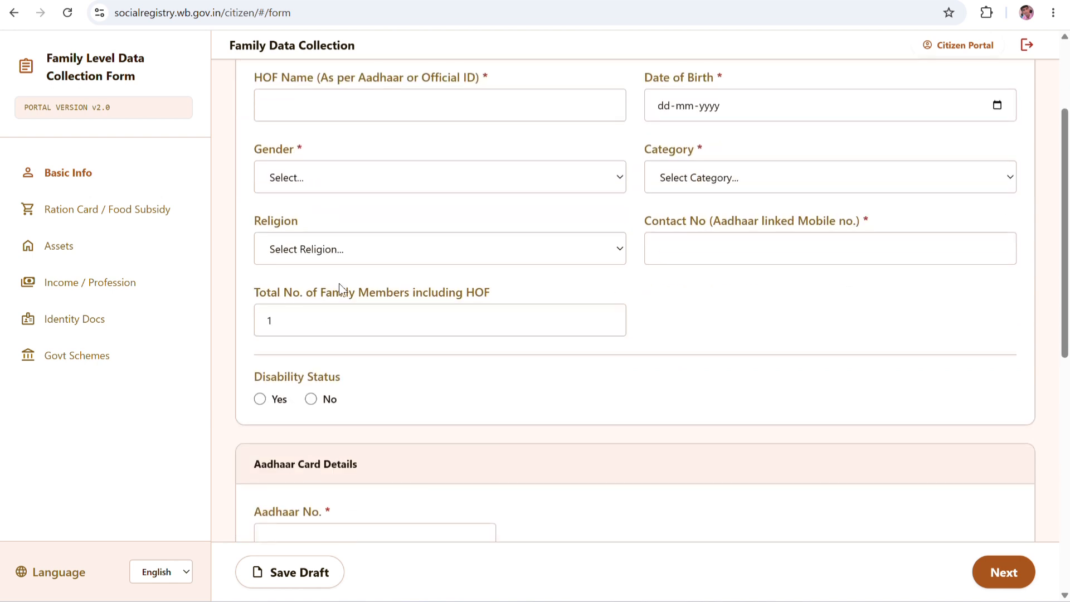
scroll(338, 283, up, 3)
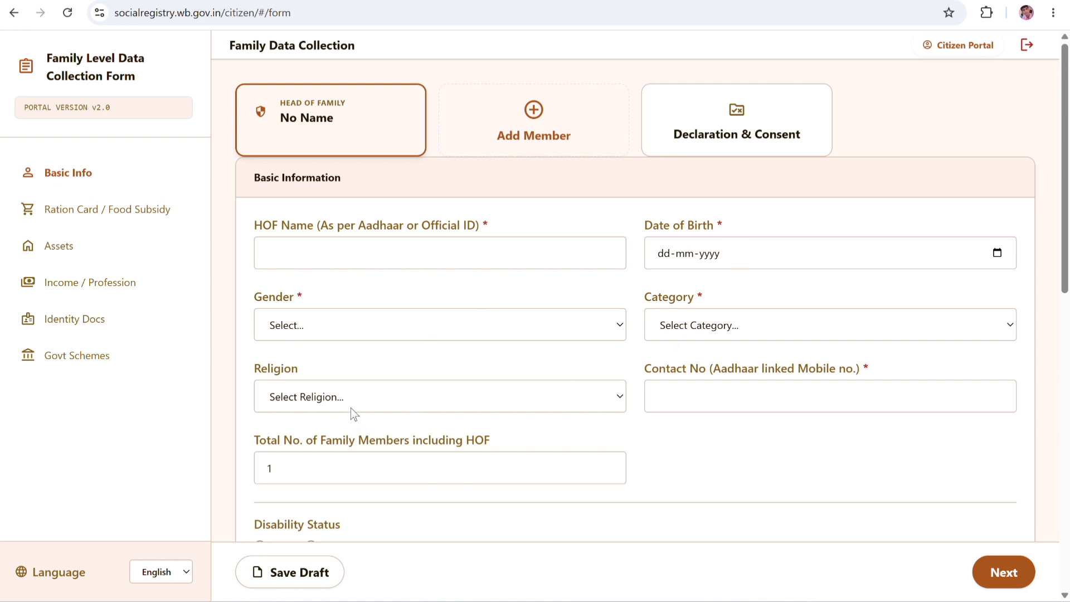
scroll(350, 407, down, 1)
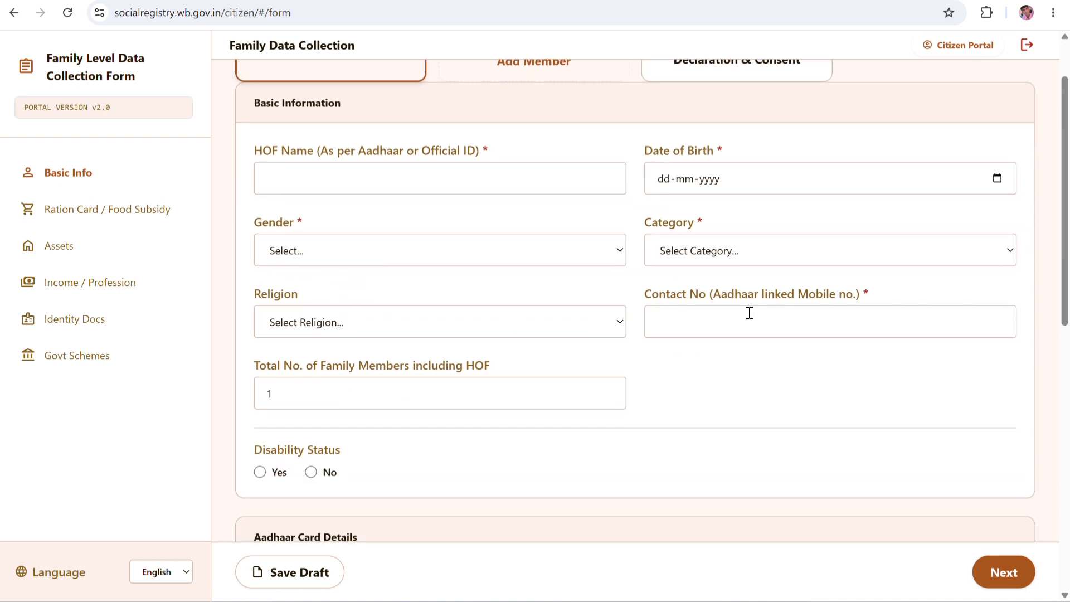
scroll(446, 379, down, 1)
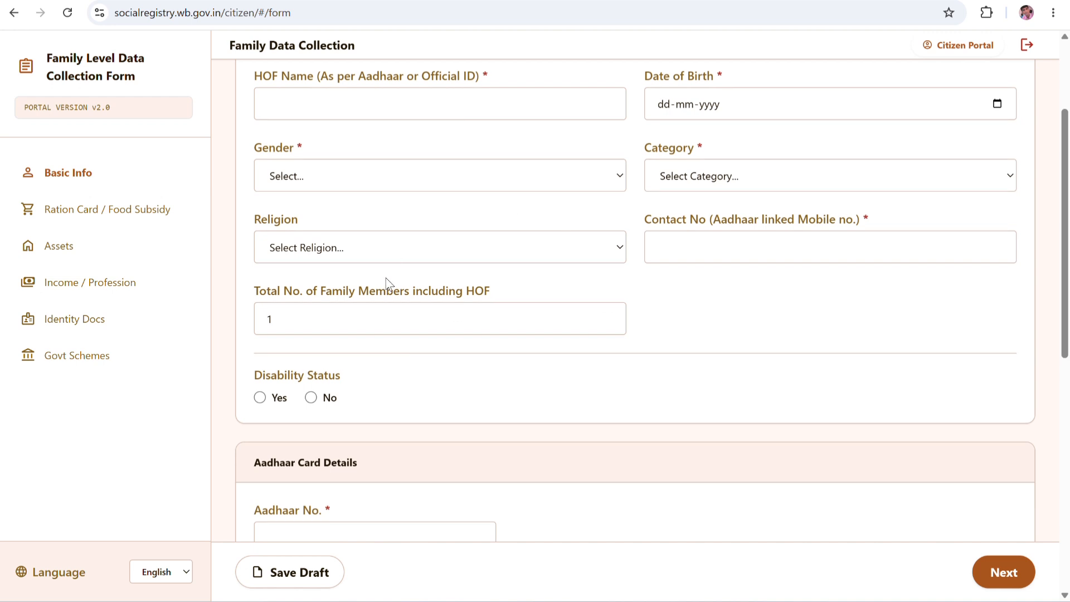
scroll(327, 363, down, 2)
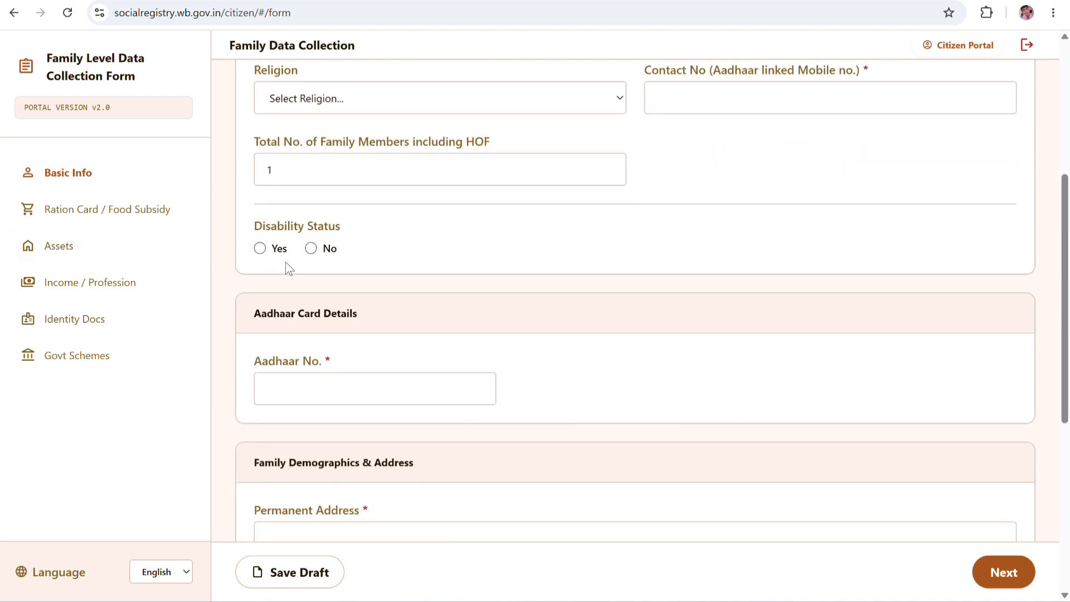
scroll(390, 401, down, 4)
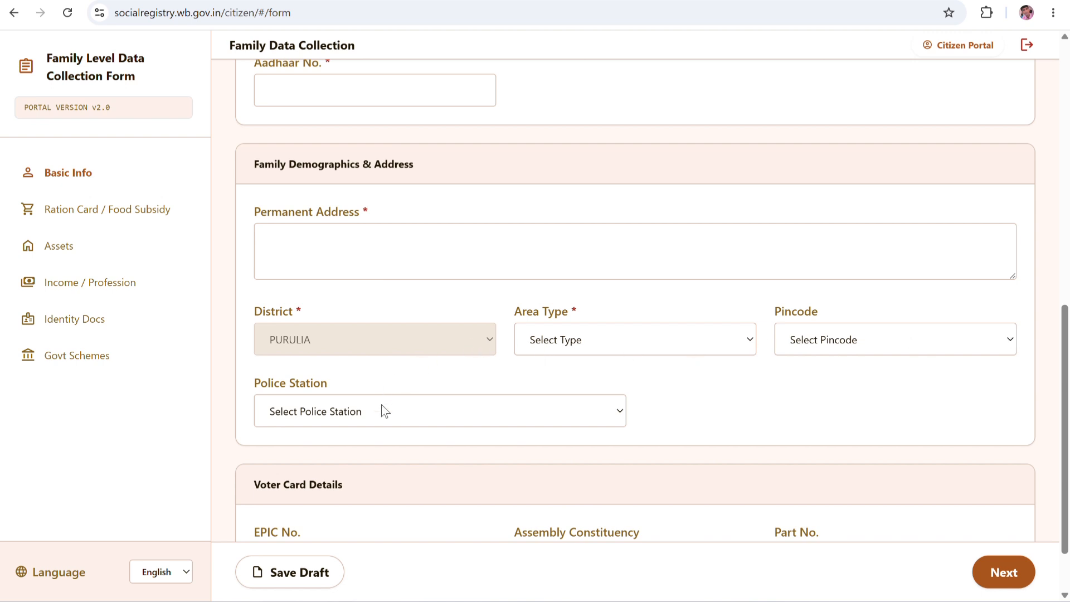
scroll(381, 401, down, 1)
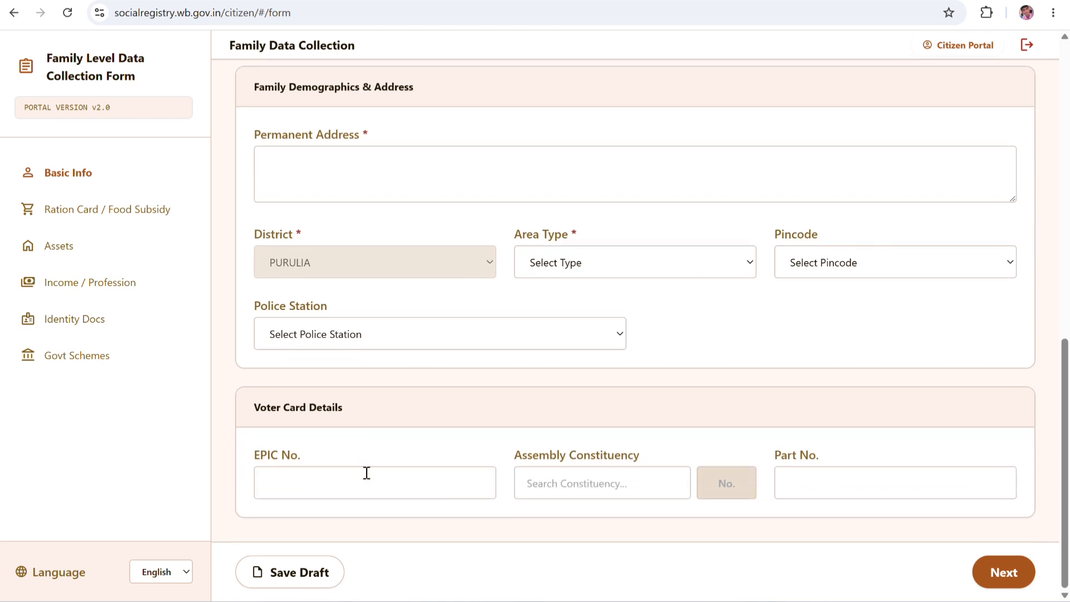
scroll(588, 393, up, 8)
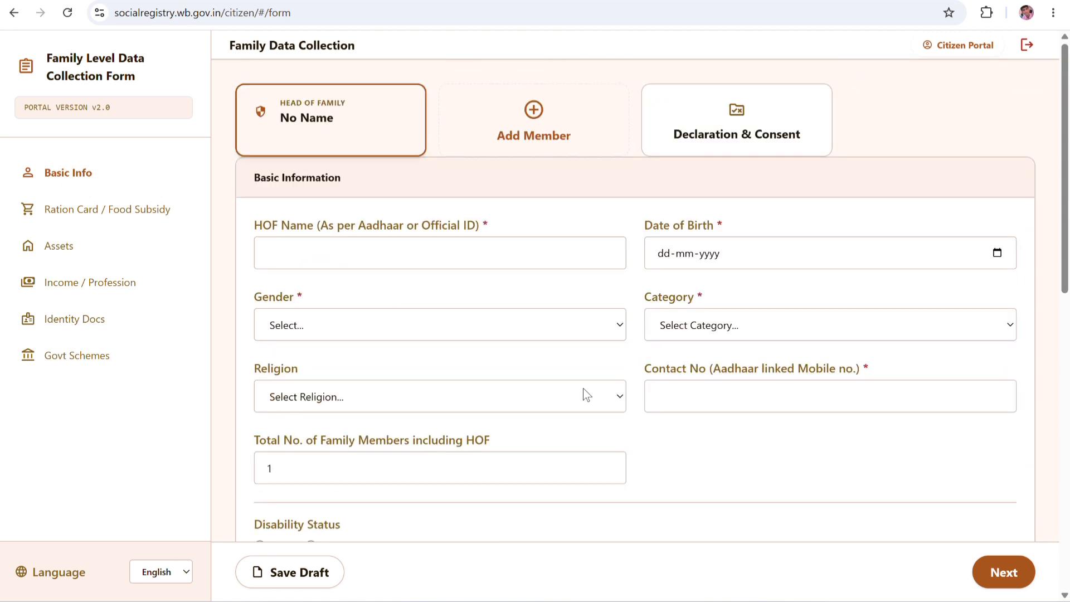
click(391, 255)
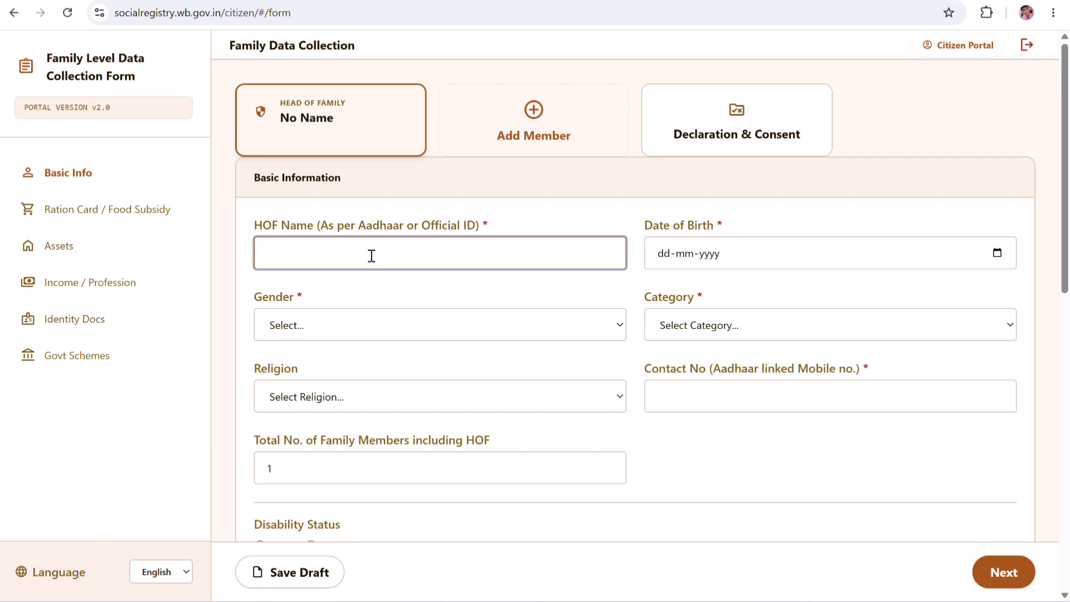
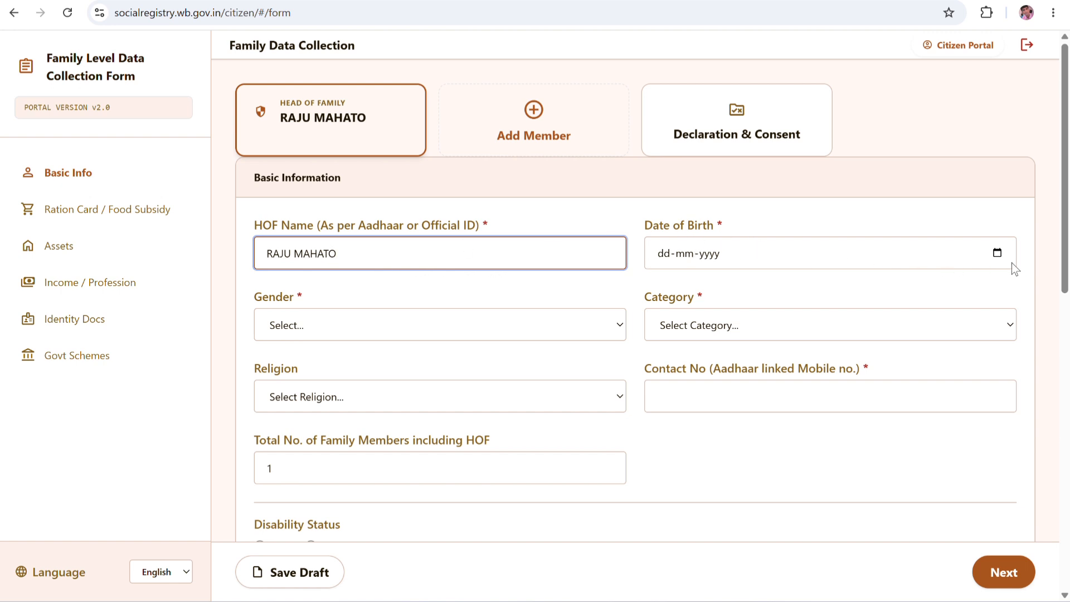
click(996, 253)
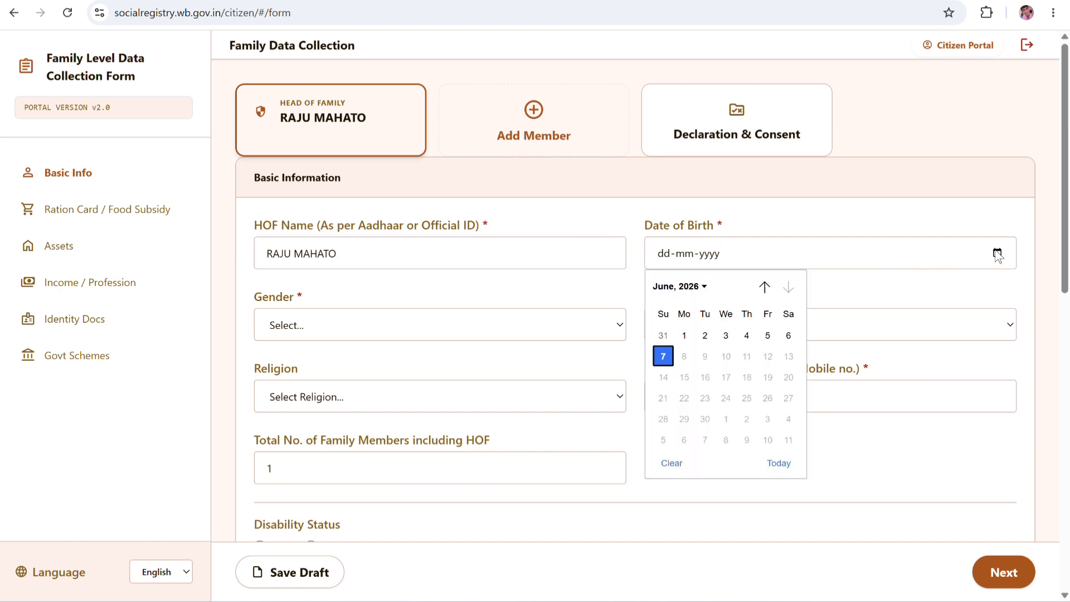
click(703, 288)
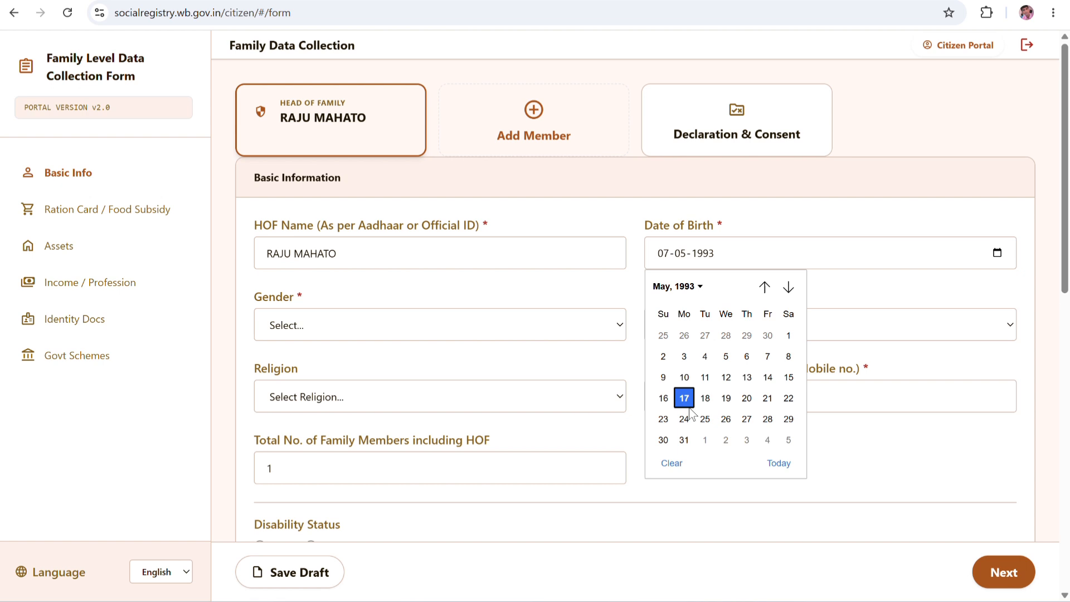
click(684, 398)
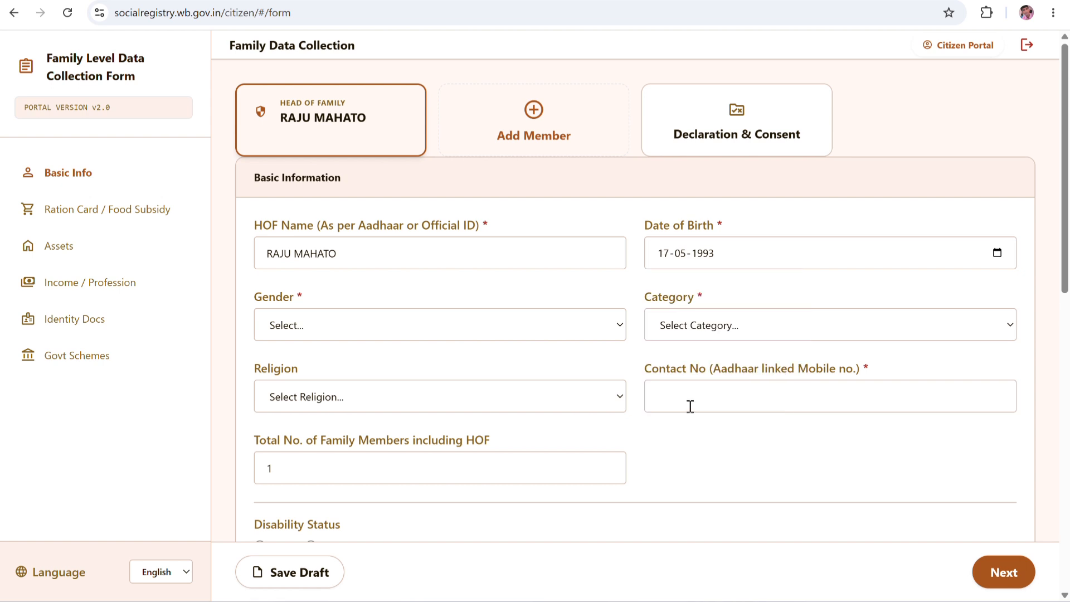
Set gender to Male, category to OBC and religion to Hinduism.
click(306, 329)
click(289, 371)
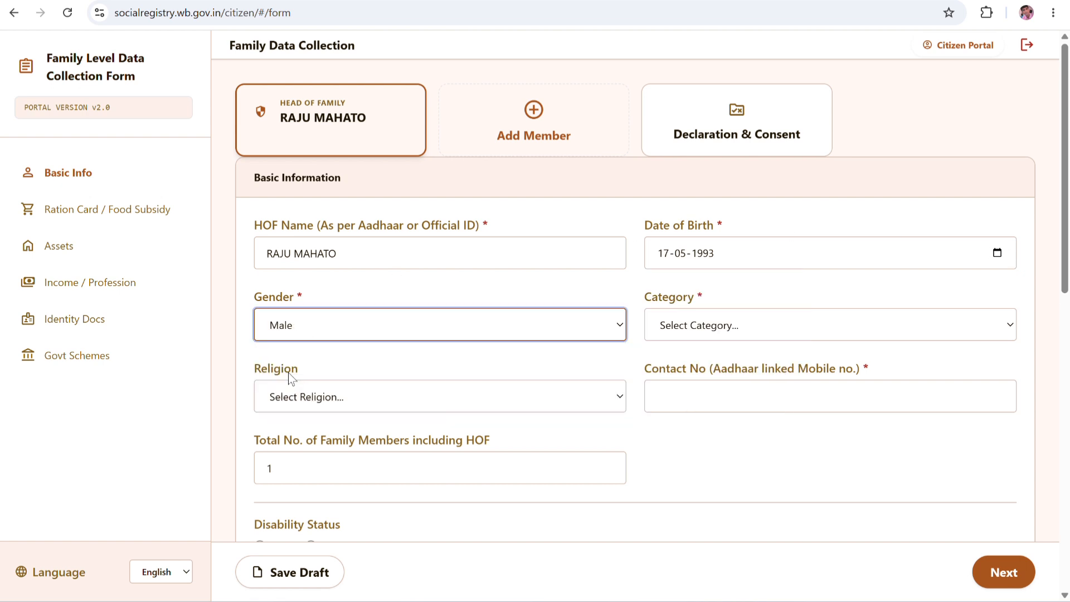
click(689, 325)
click(697, 450)
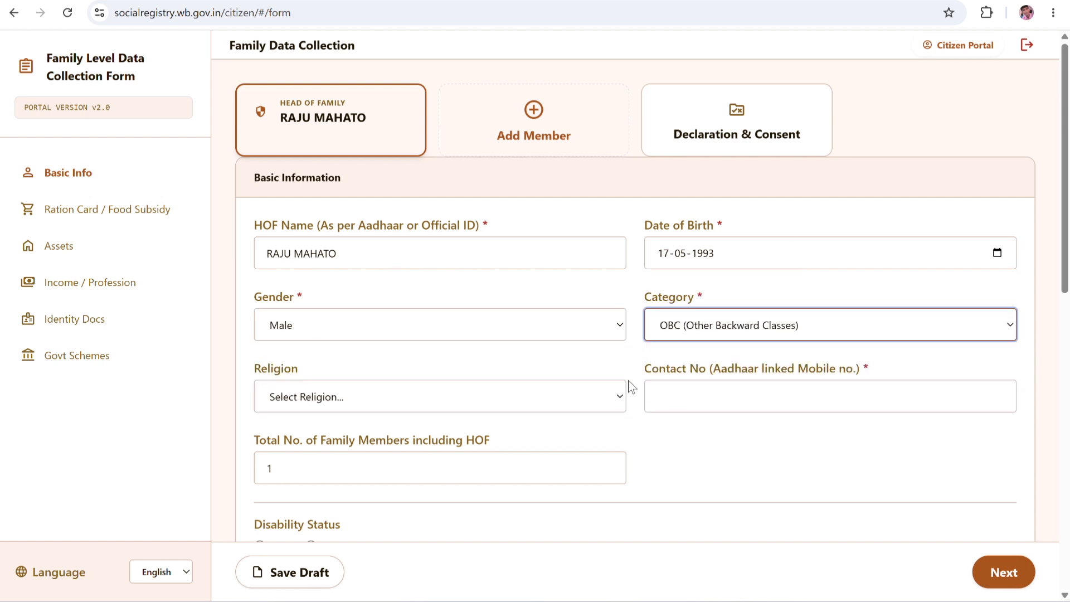
click(323, 401)
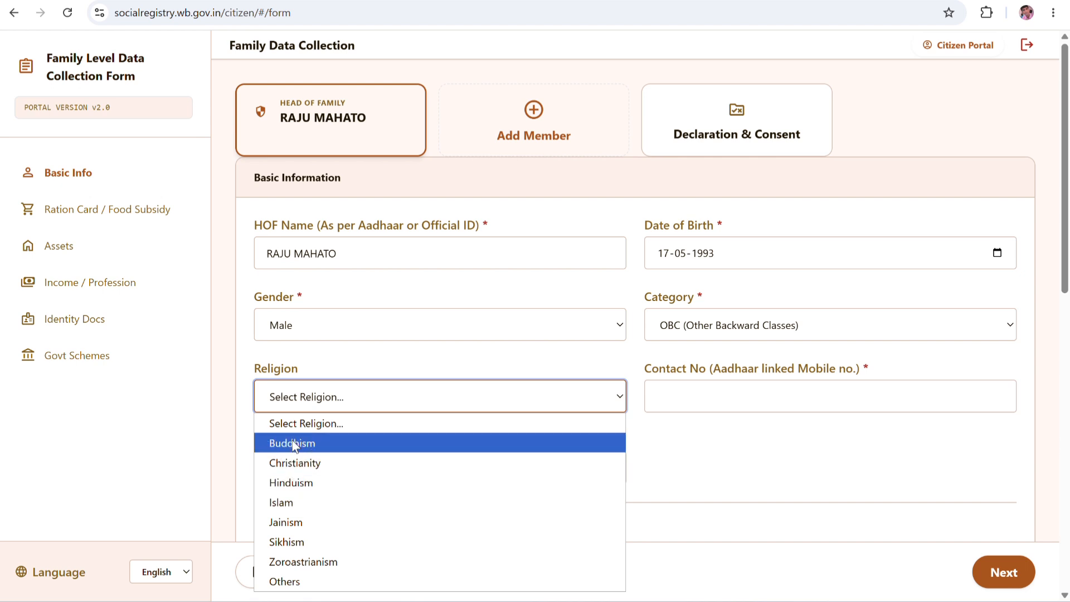
click(294, 482)
Paste the Aadhaar-linked mobile number, set family members to 2, and mark Disability No.
scroll(763, 300, down, 1)
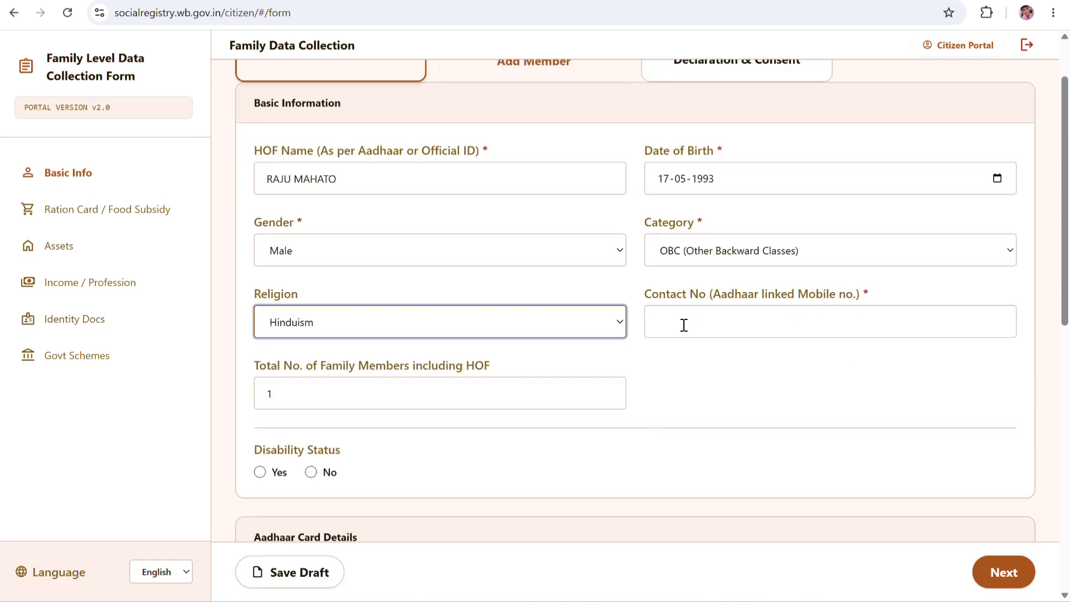
click(717, 315)
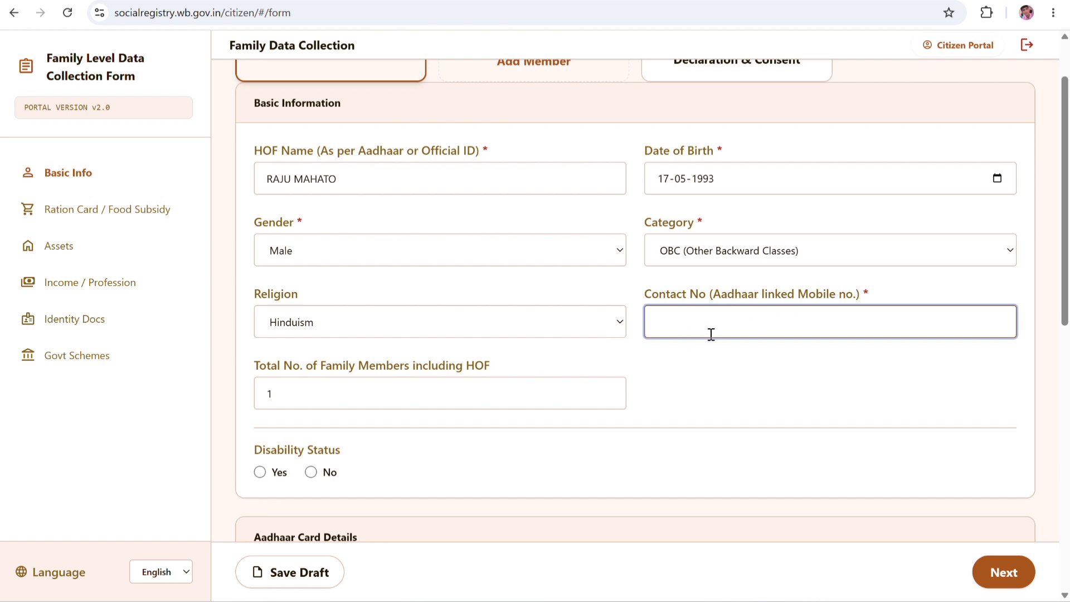
key(ctrl+v)
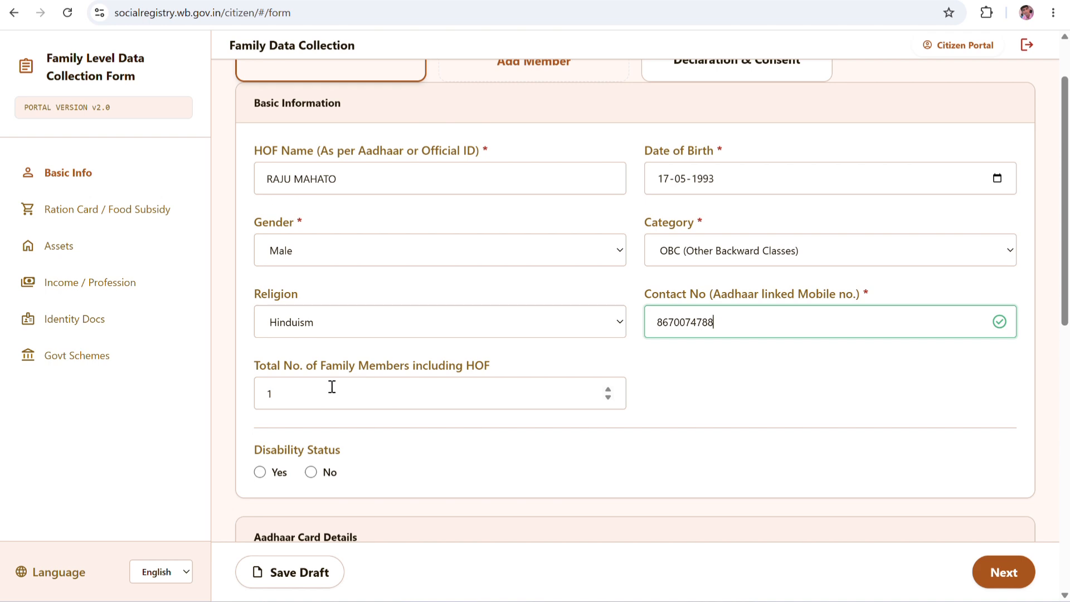
scroll(394, 376, down, 2)
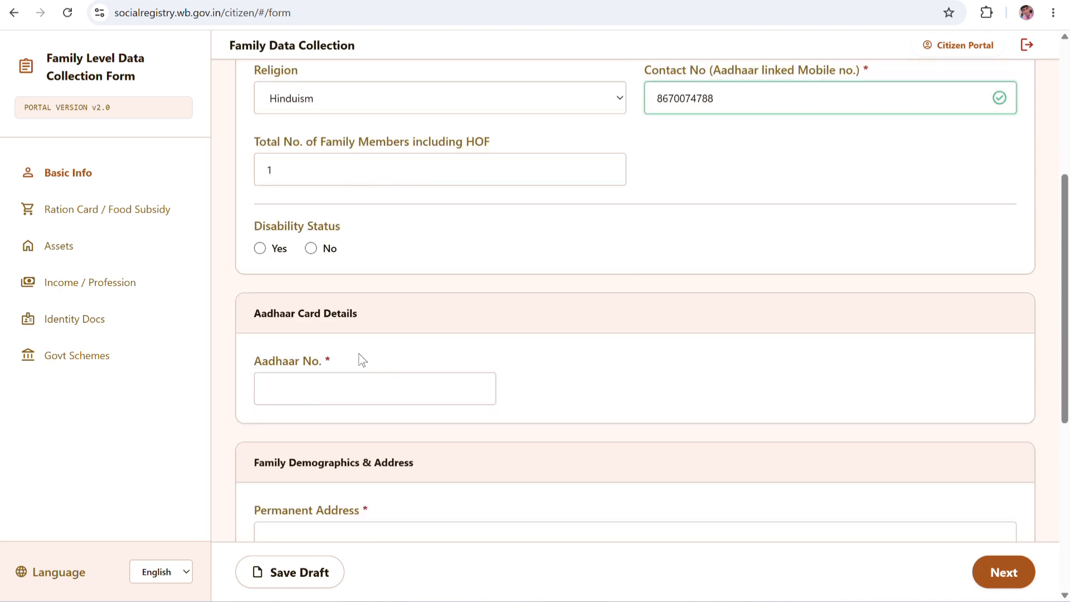
scroll(416, 418, up, 3)
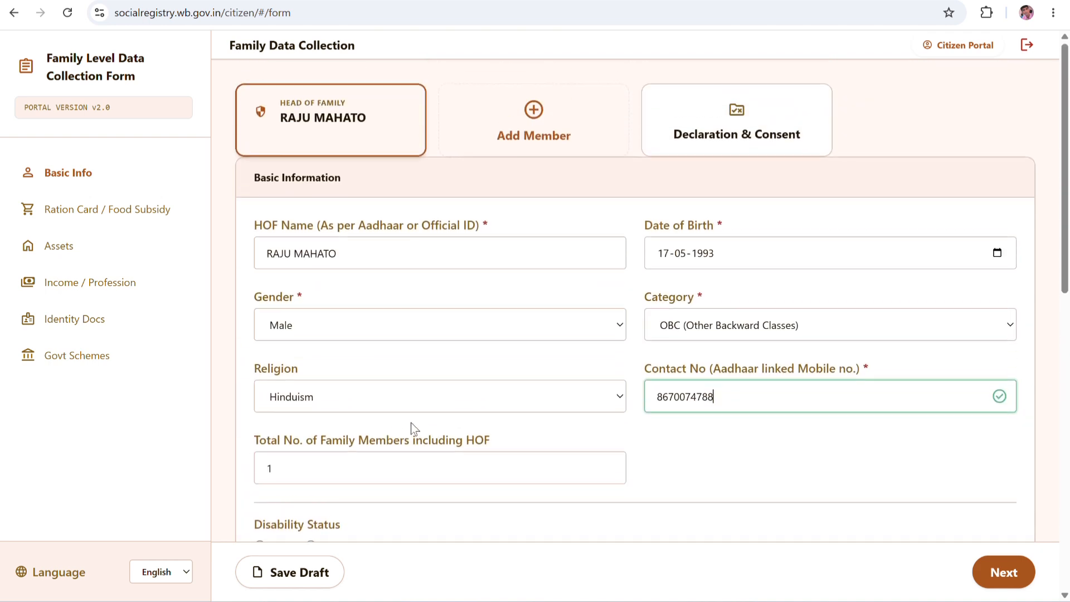
click(370, 460)
key(BackSpace)
text(2)
scroll(335, 401, down, 3)
scroll(396, 349, up, 4)
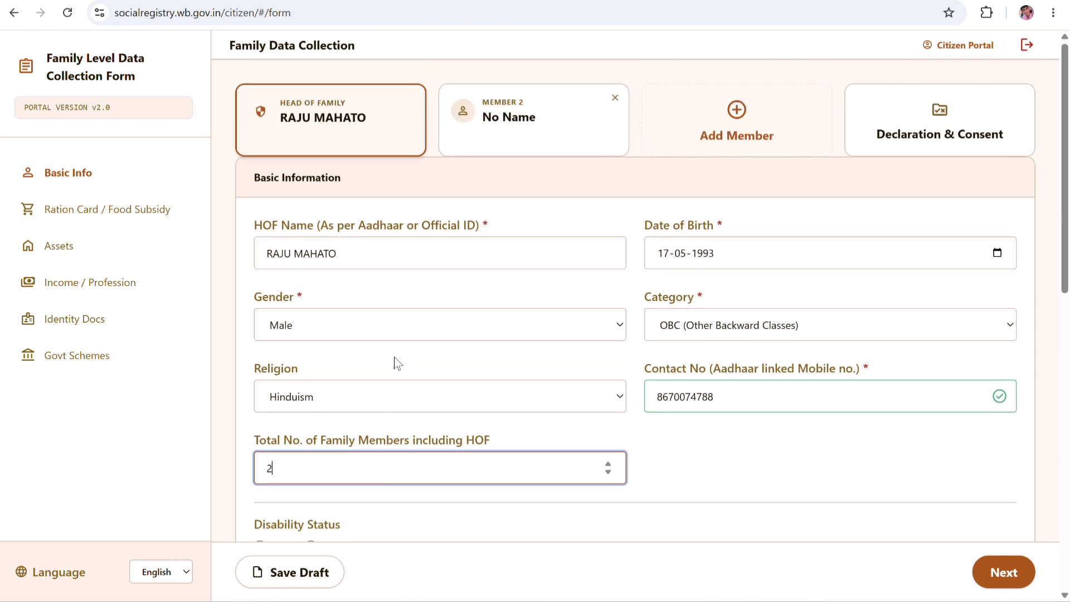
scroll(394, 363, down, 4)
click(311, 323)
scroll(382, 378, down, 3)
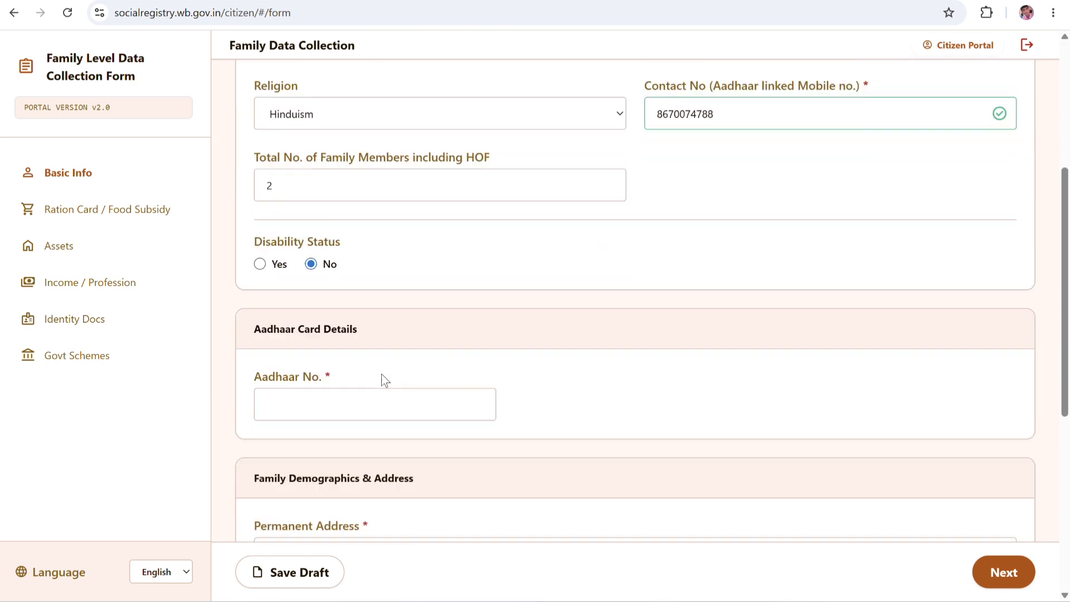
scroll(333, 338, up, 1)
Paste the Aadhaar number, upload the Aadhaar card PDF, and preview the uploaded document.
click(345, 310)
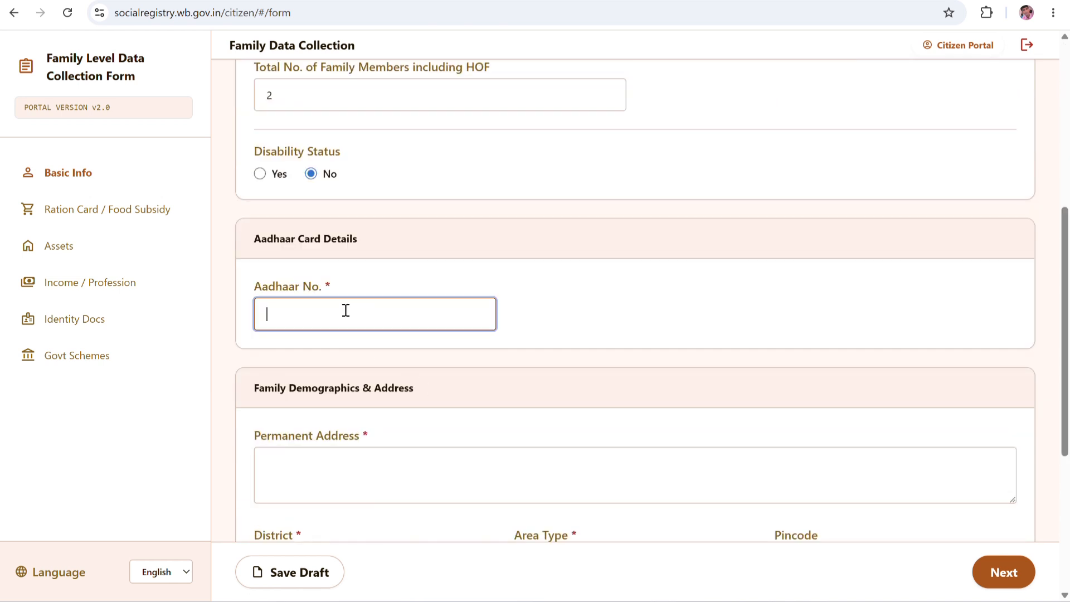
key(ctrl+v)
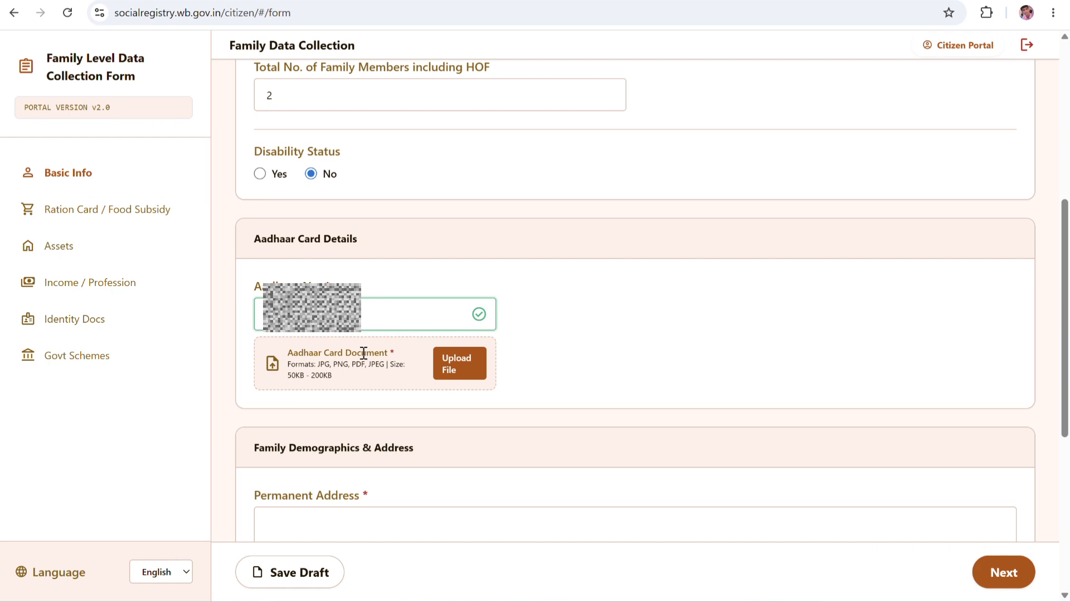
click(453, 367)
double_click(533, 345)
click(463, 365)
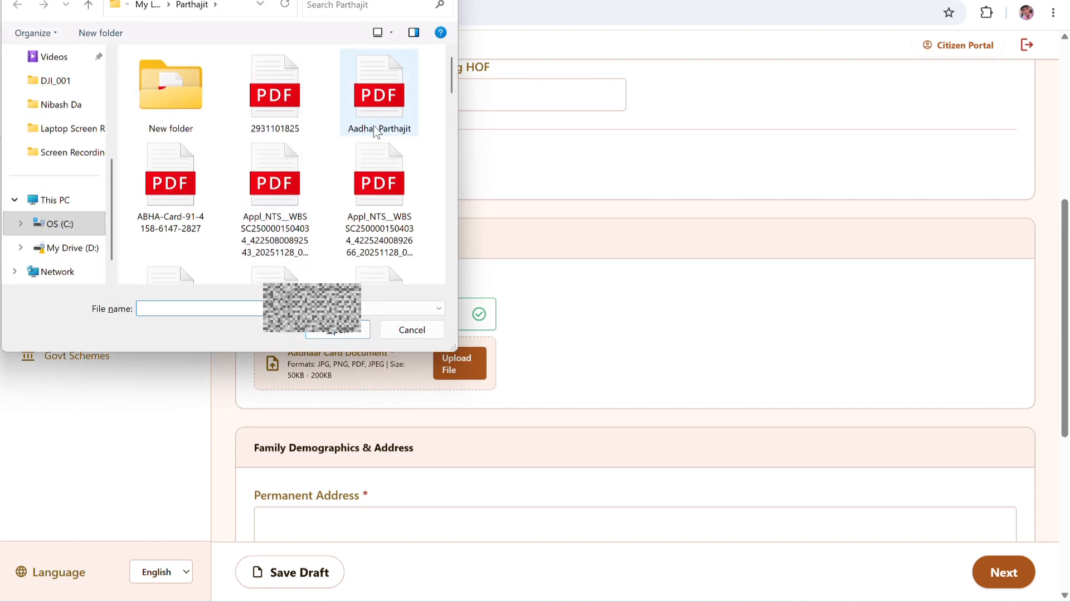
click(375, 131)
click(350, 334)
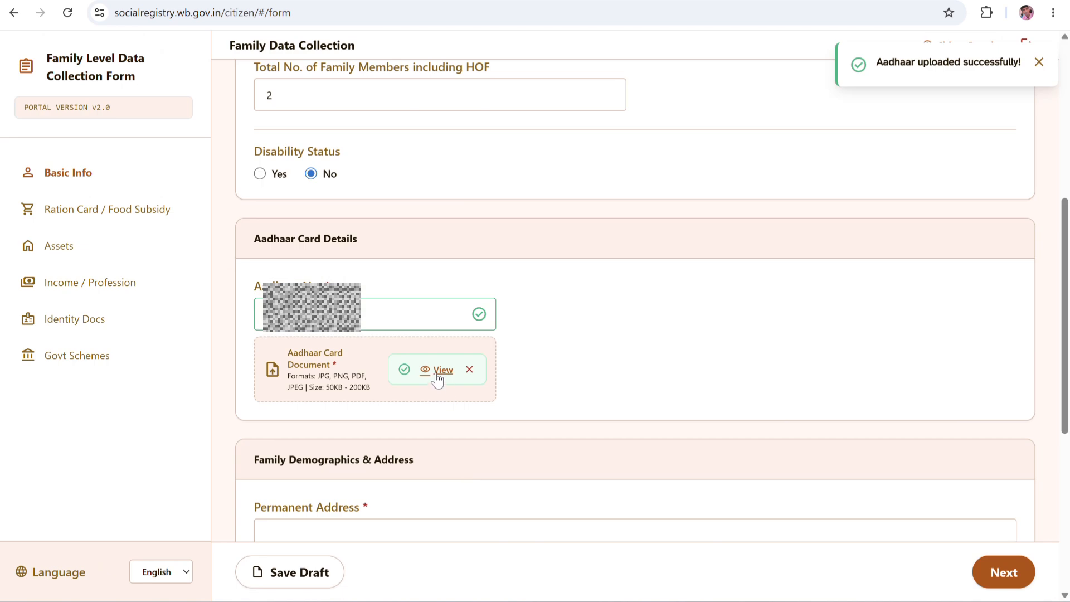
click(437, 370)
Enter the village address line, set Area Type to Rural, and pincode to 723155.
scroll(320, 312, down, 3)
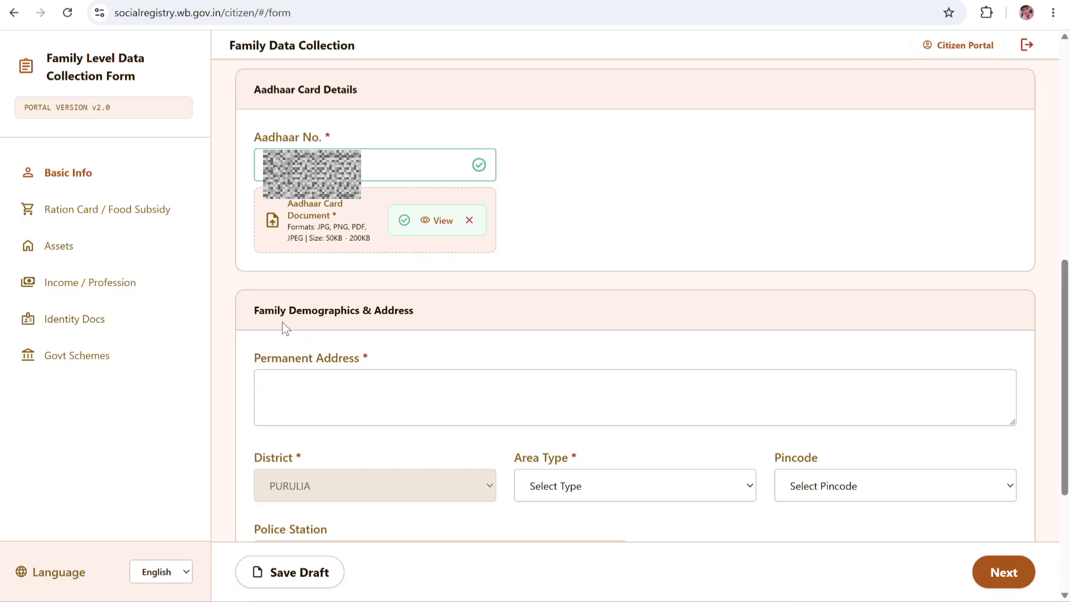
click(335, 390)
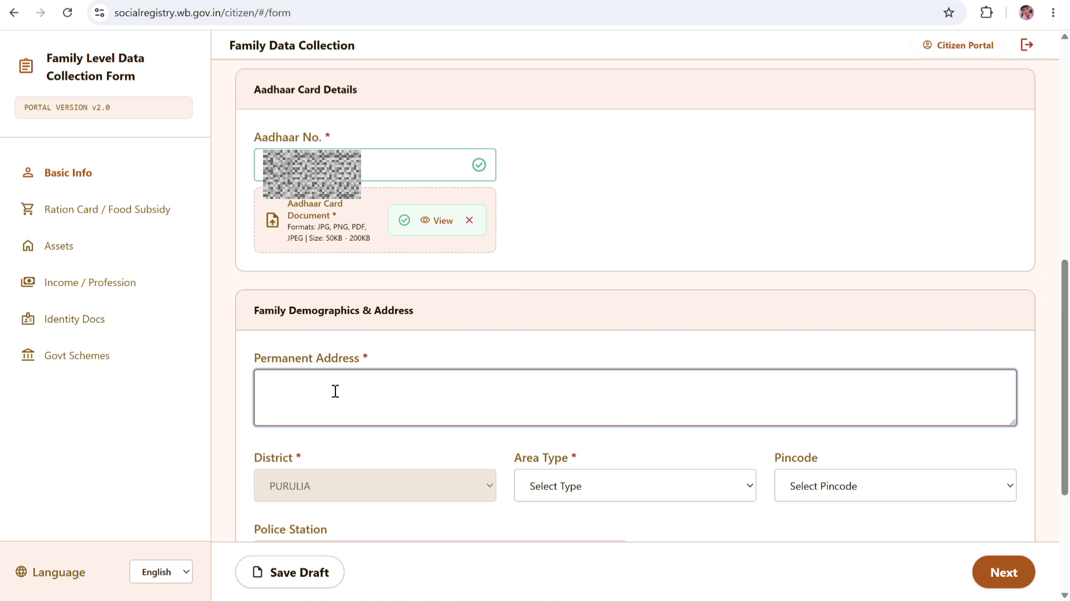
text(VILL RANGAMATIA)
scroll(454, 393, down, 4)
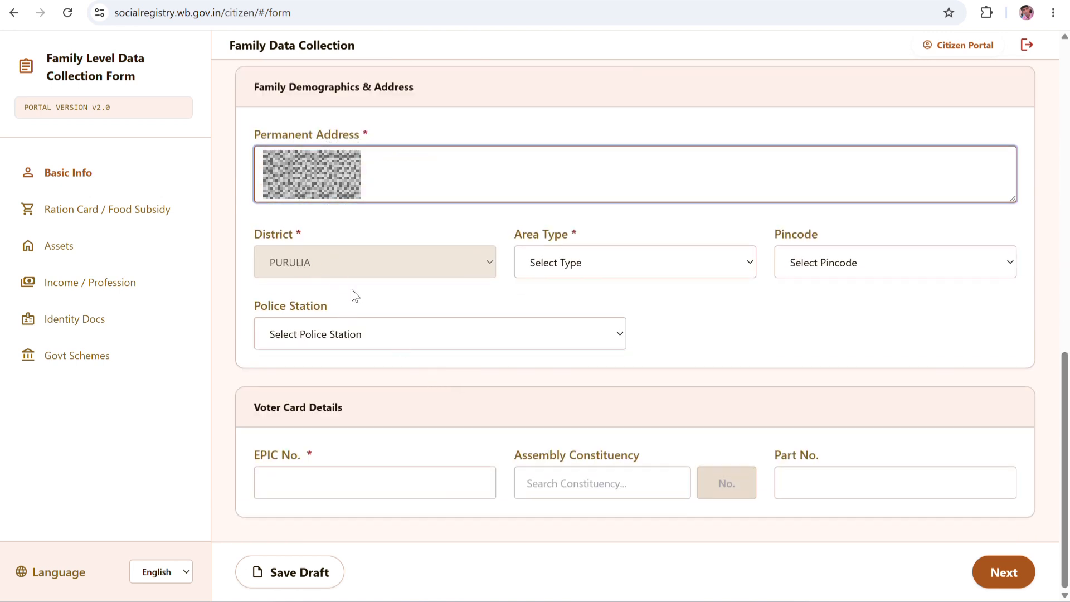
scroll(390, 287, up, 3)
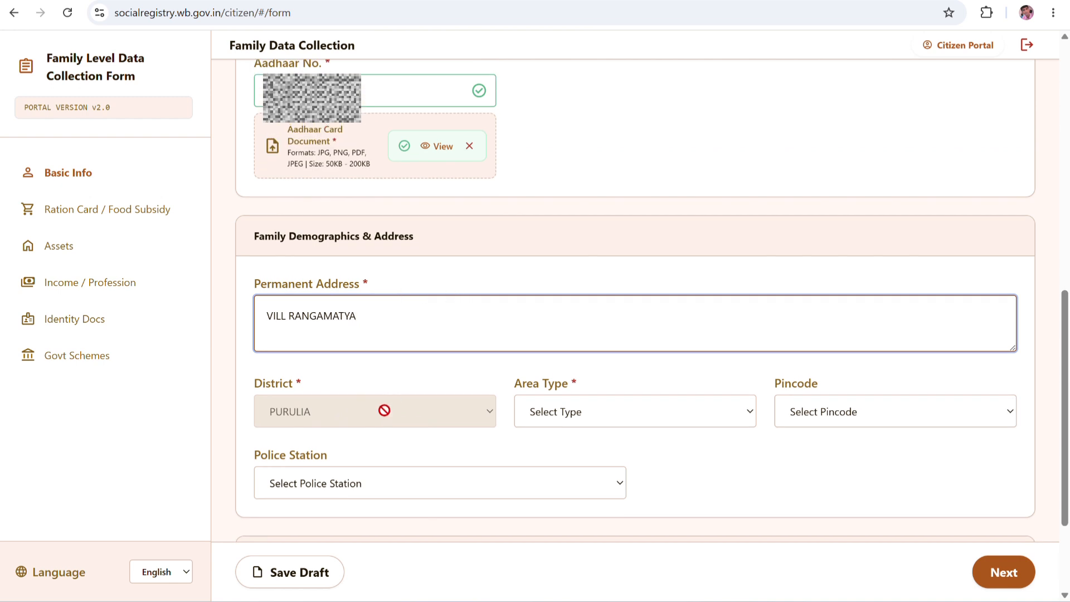
click(580, 416)
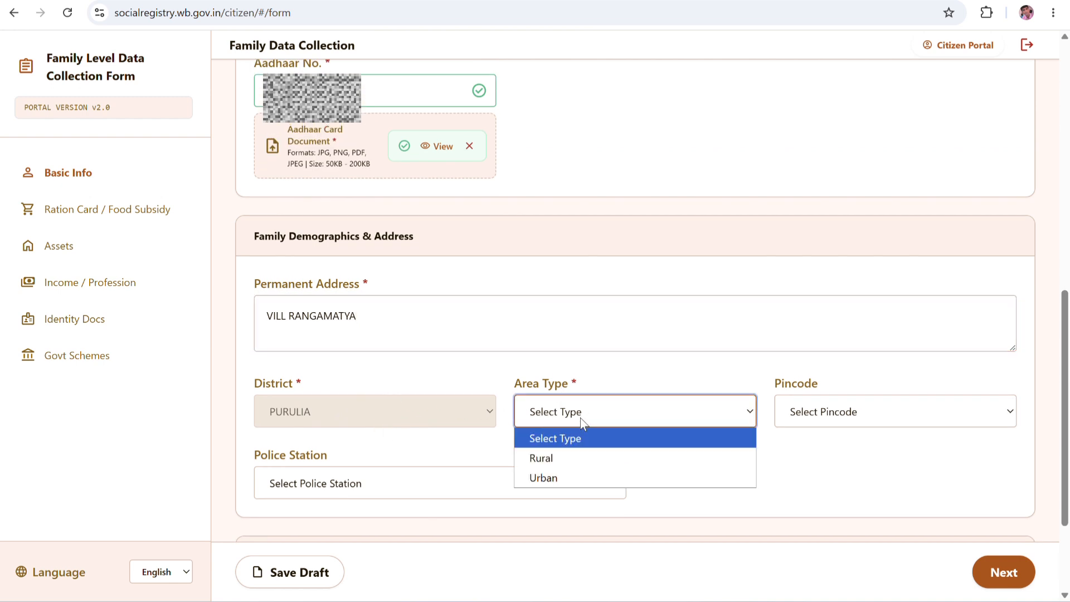
click(551, 460)
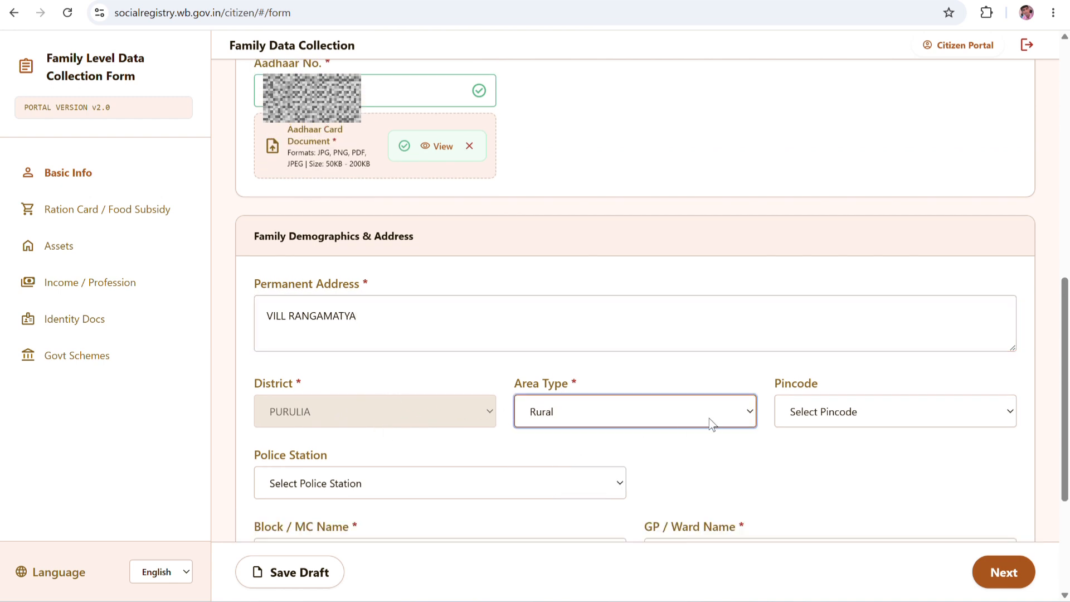
click(865, 413)
text(723155)
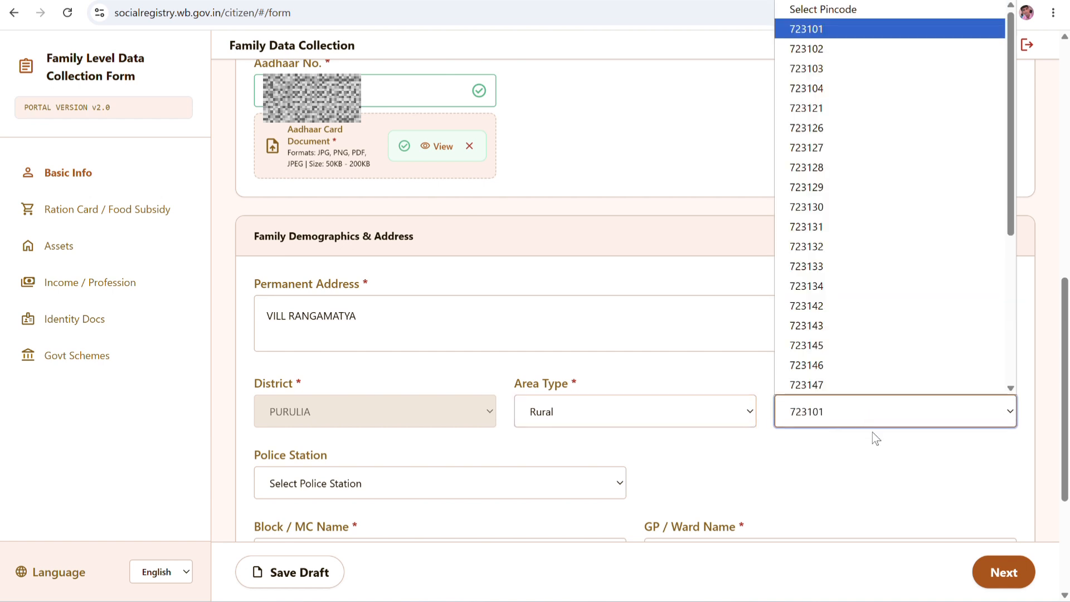
key(Return)
Choose Bhawridih BO as the post office and Para PS as the police station.
scroll(836, 424, down, 1)
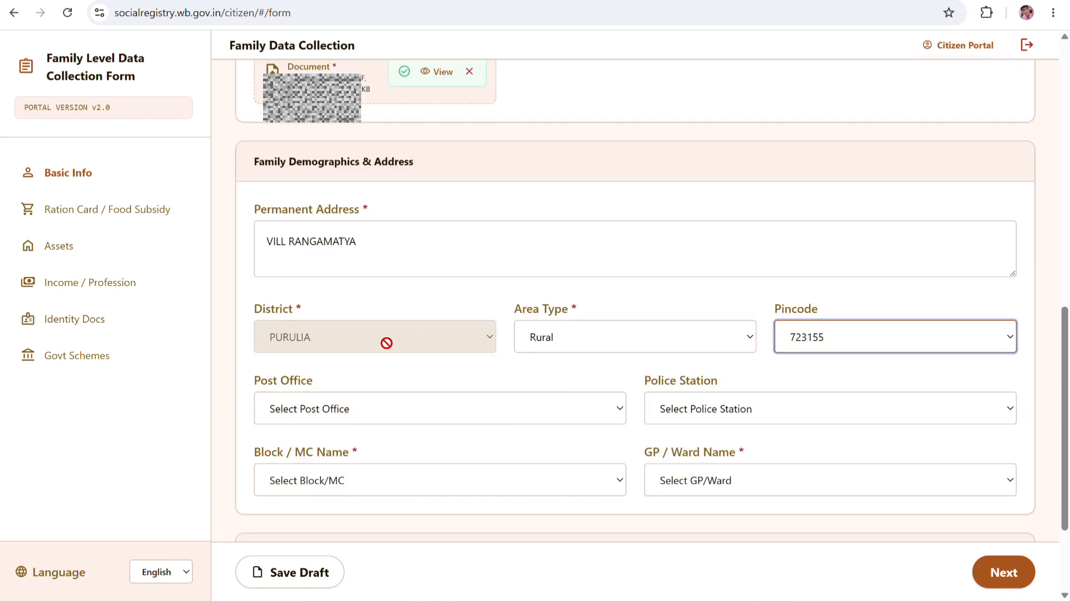
click(359, 407)
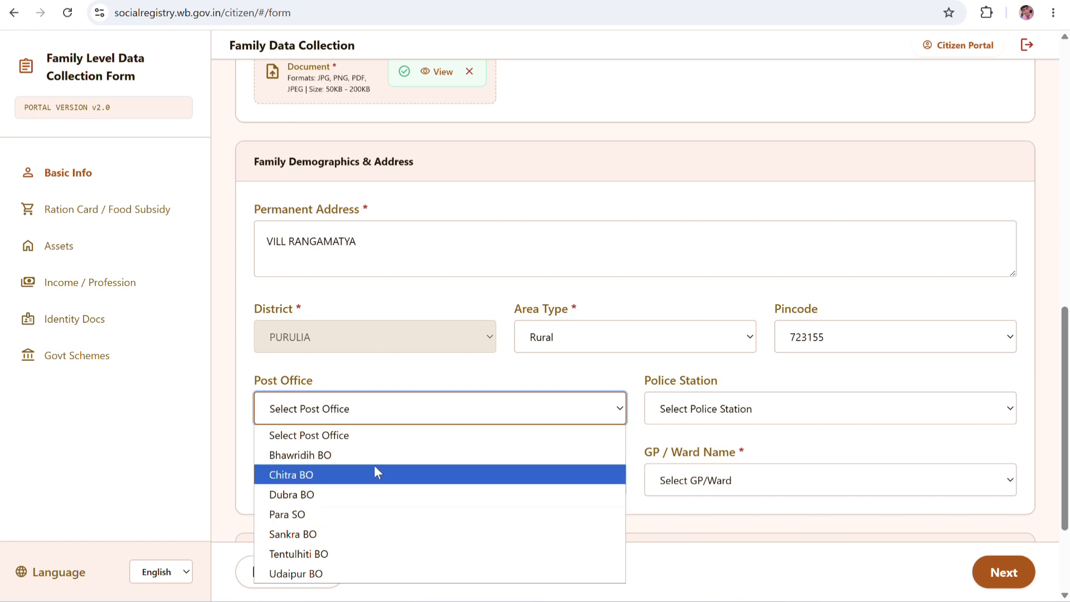
click(351, 455)
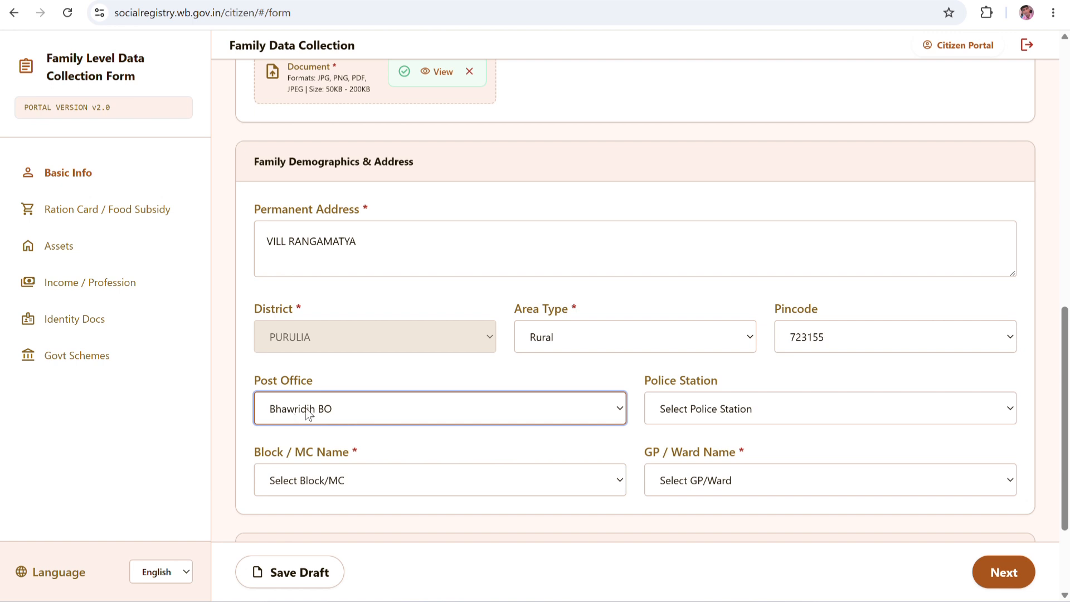
click(611, 408)
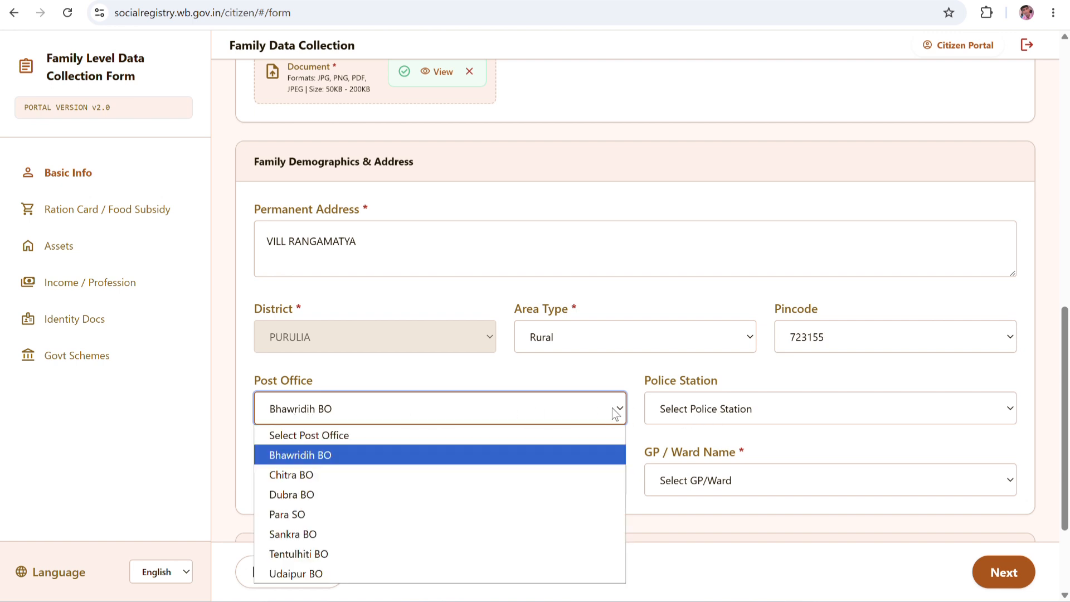
click(405, 451)
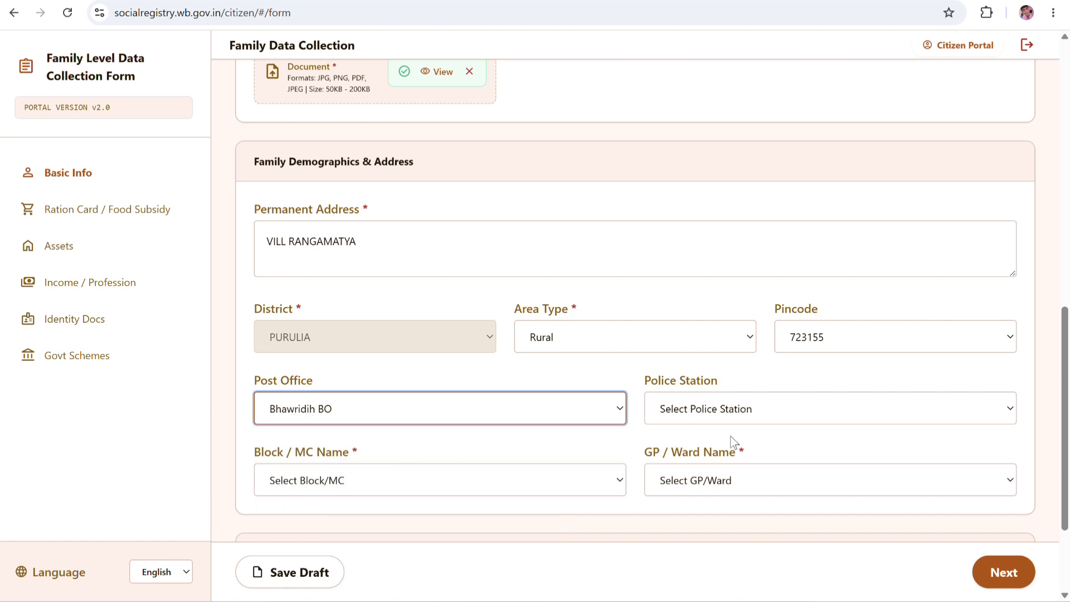
click(794, 415)
click(691, 330)
Set Block/MC to PARA and GP/Ward to BOWRIDIH.
scroll(555, 428, down, 1)
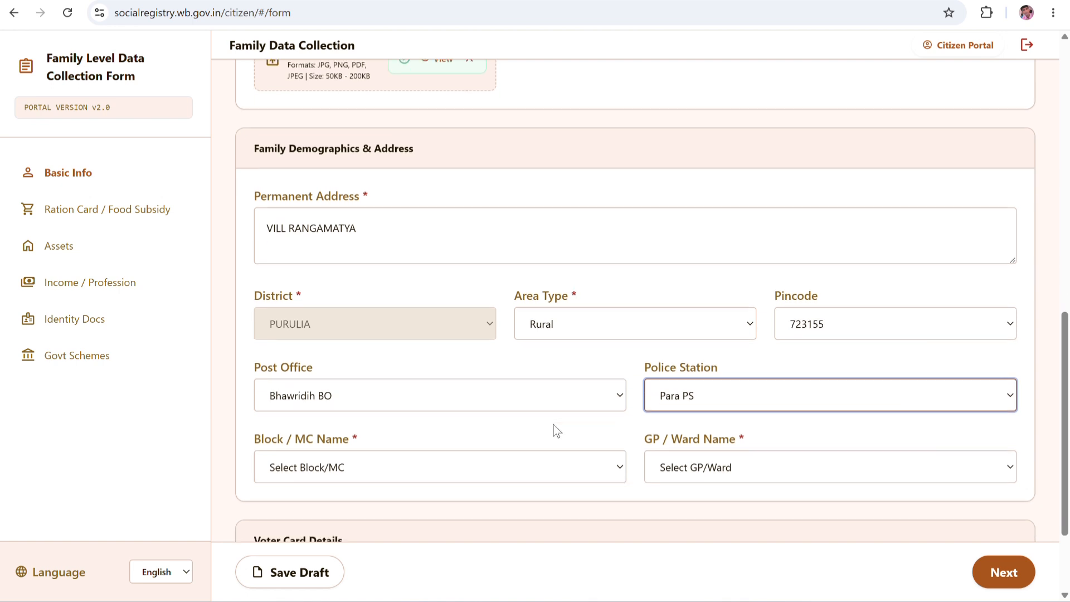
scroll(555, 426, down, 2)
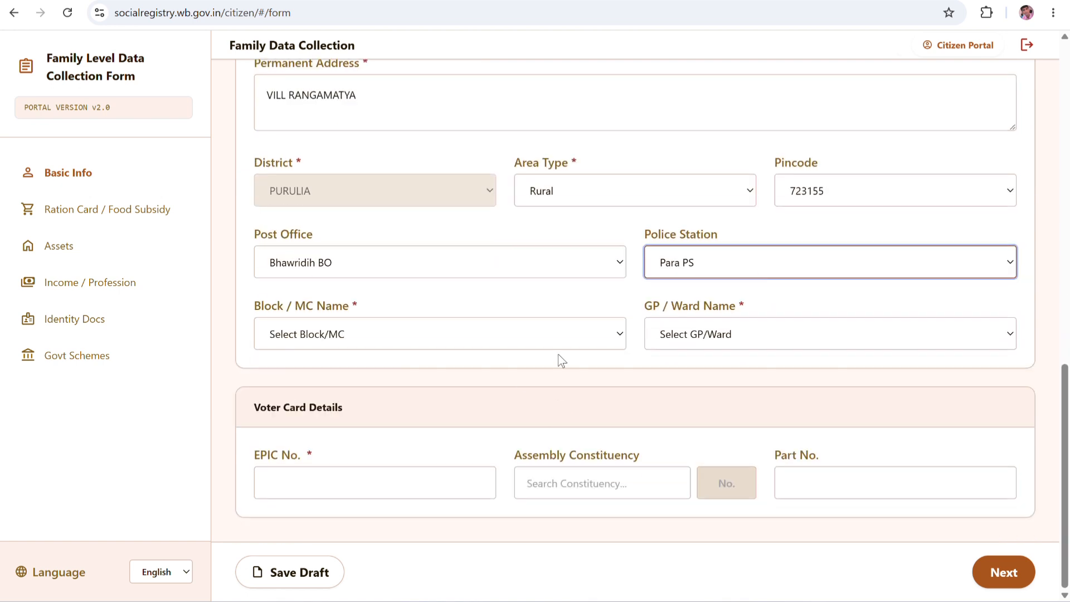
click(363, 334)
click(292, 244)
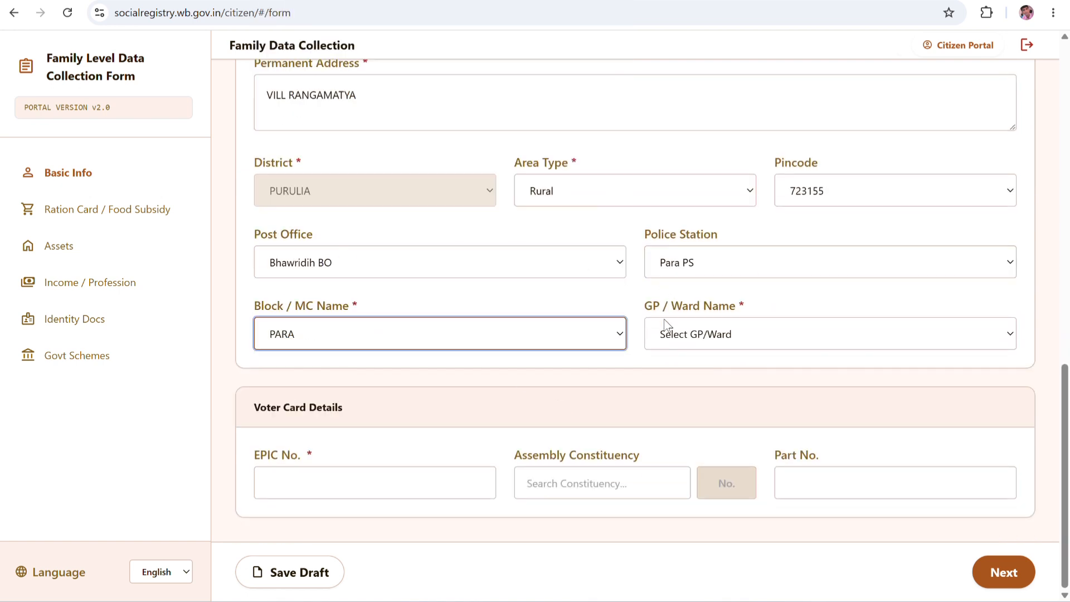
click(709, 341)
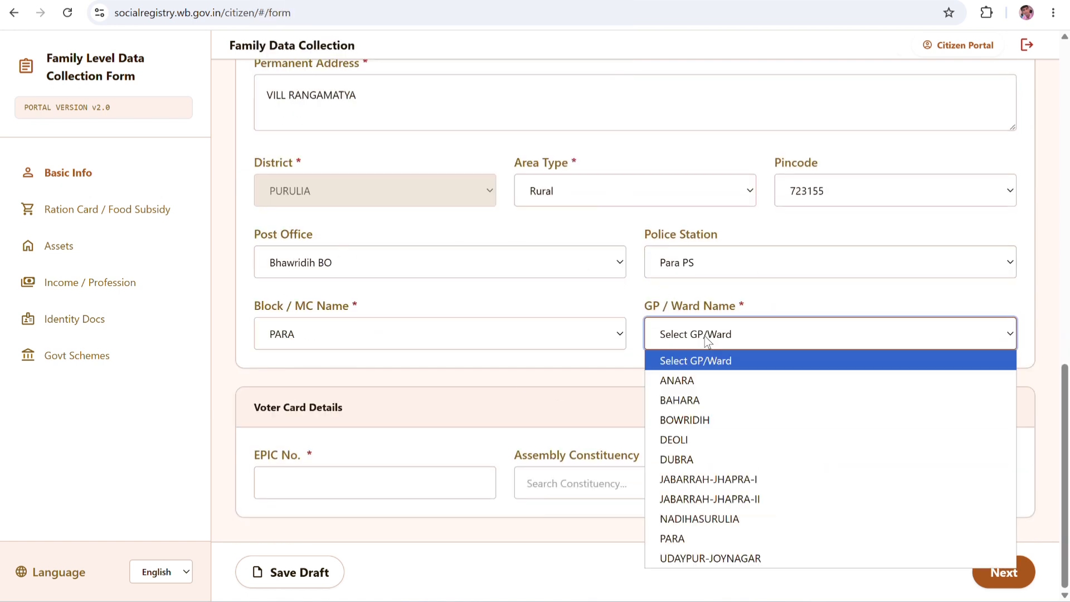
click(686, 419)
key(Tab)
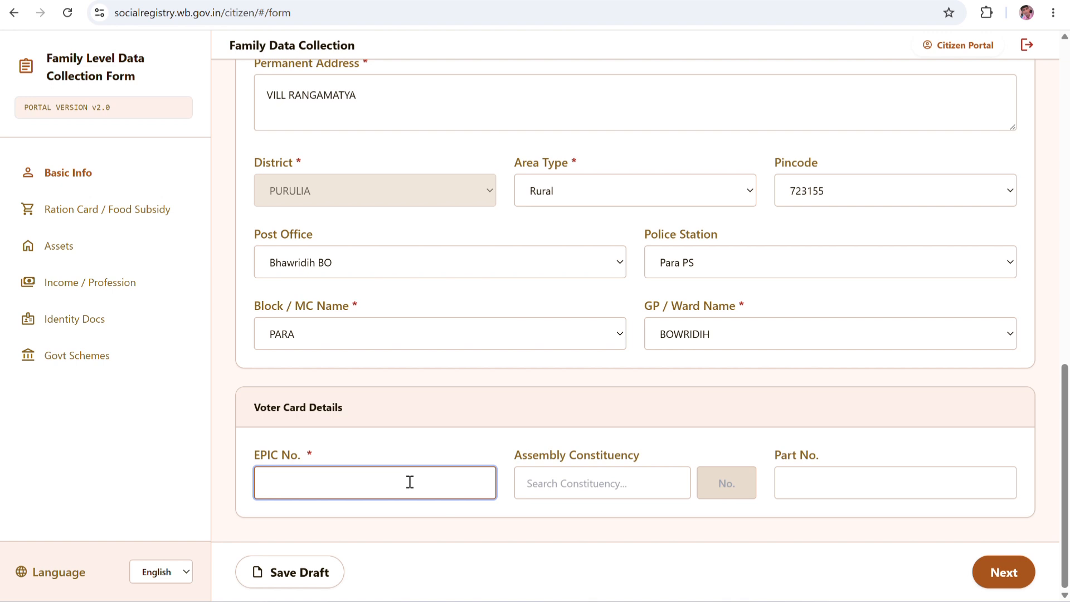
Paste the EPIC number and upload a voter document, replacing a file rejected as too large.
key(ctrl+v)
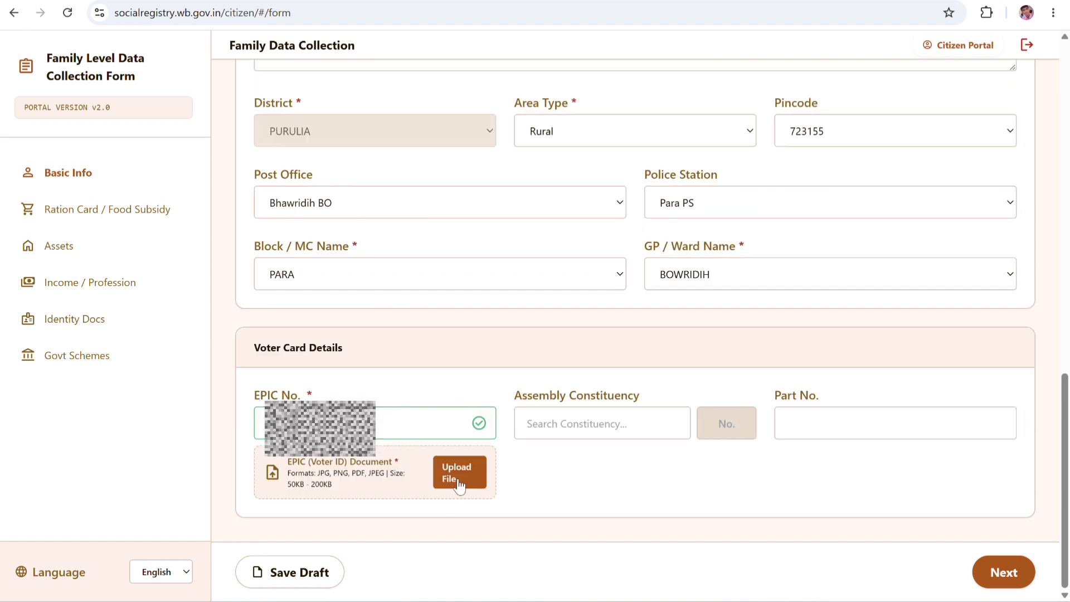
click(459, 482)
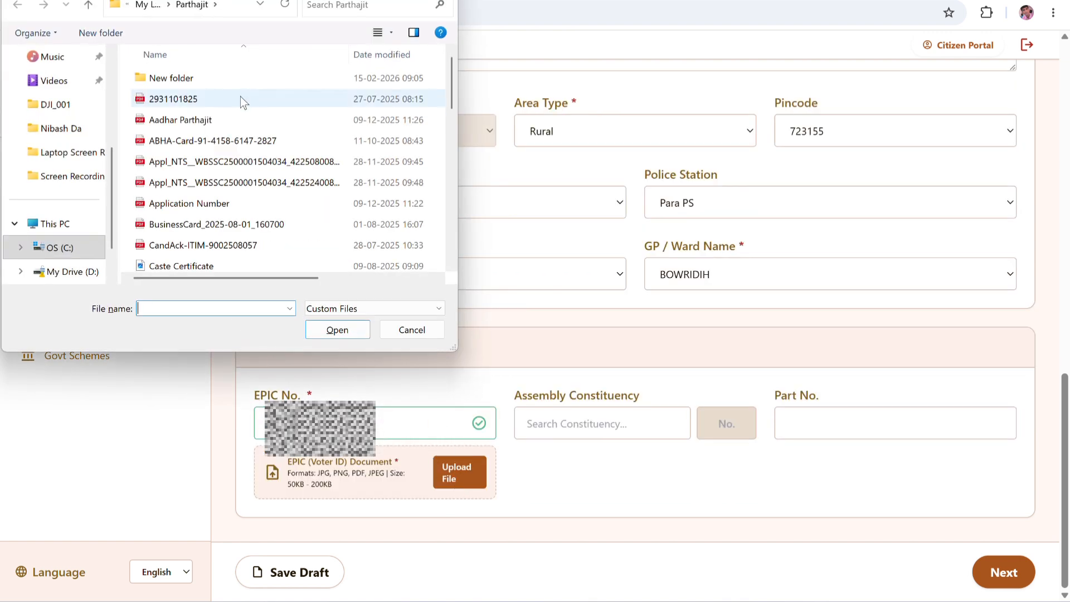
scroll(172, 199, down, 1)
double_click(186, 220)
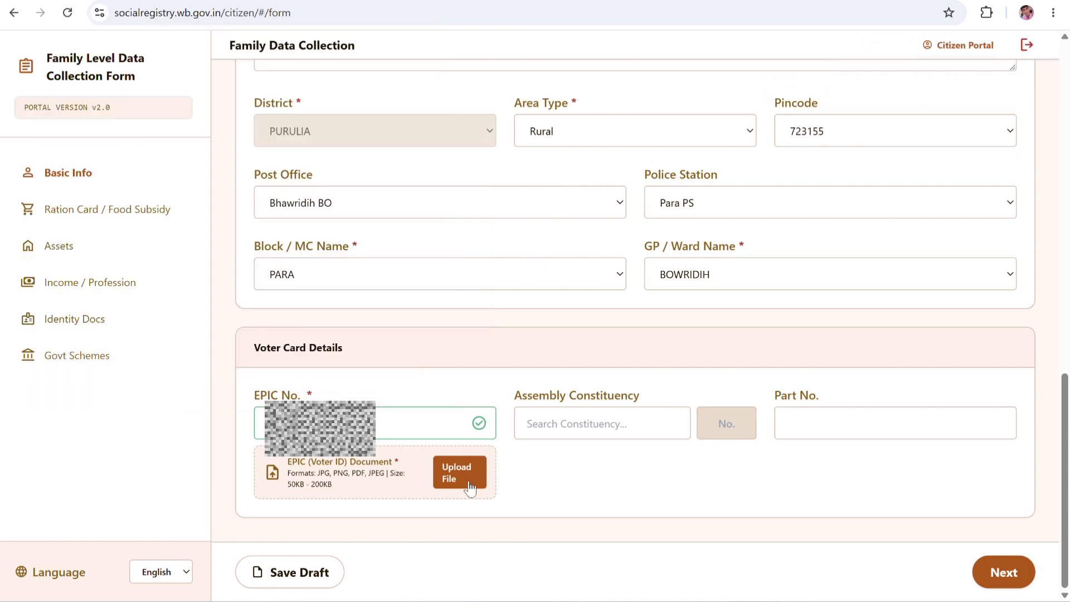
click(448, 472)
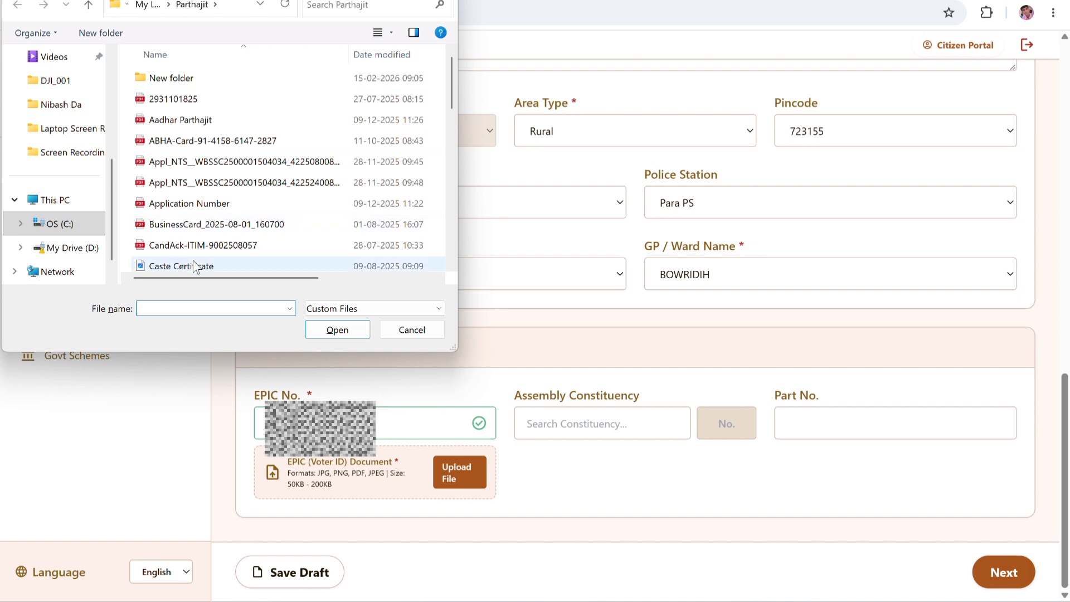
scroll(186, 235, down, 1)
double_click(186, 236)
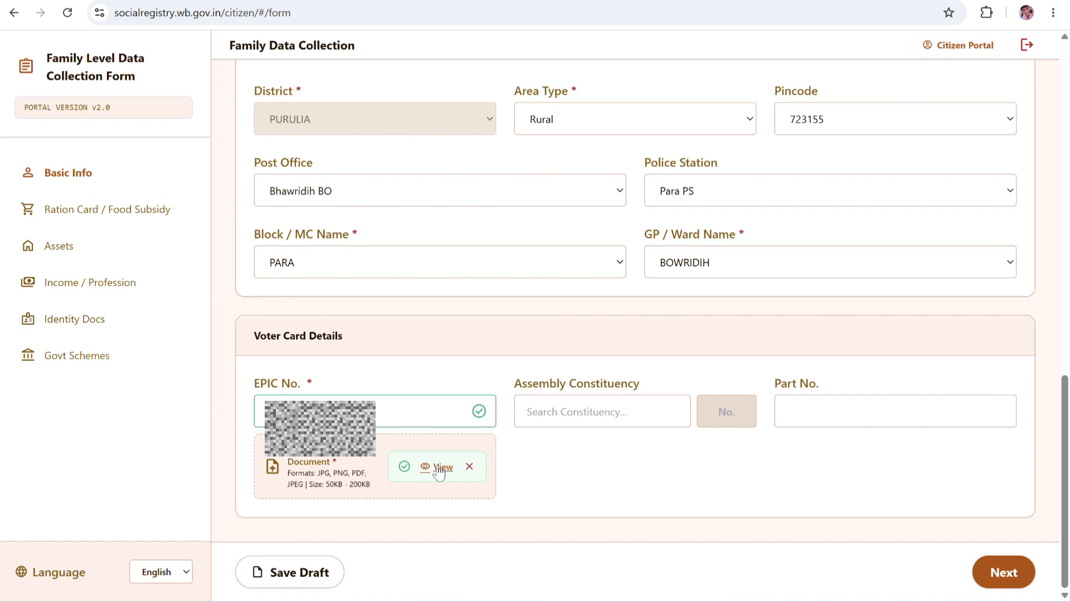
Search PARA and set the assembly constituency to 245 - Para.
click(600, 412)
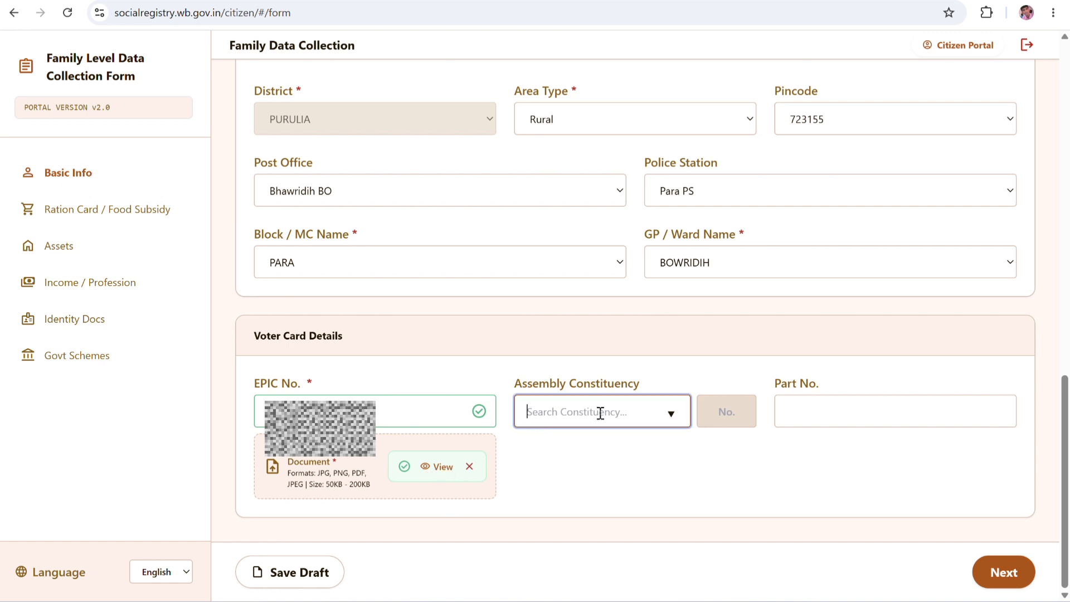
text(PARA)
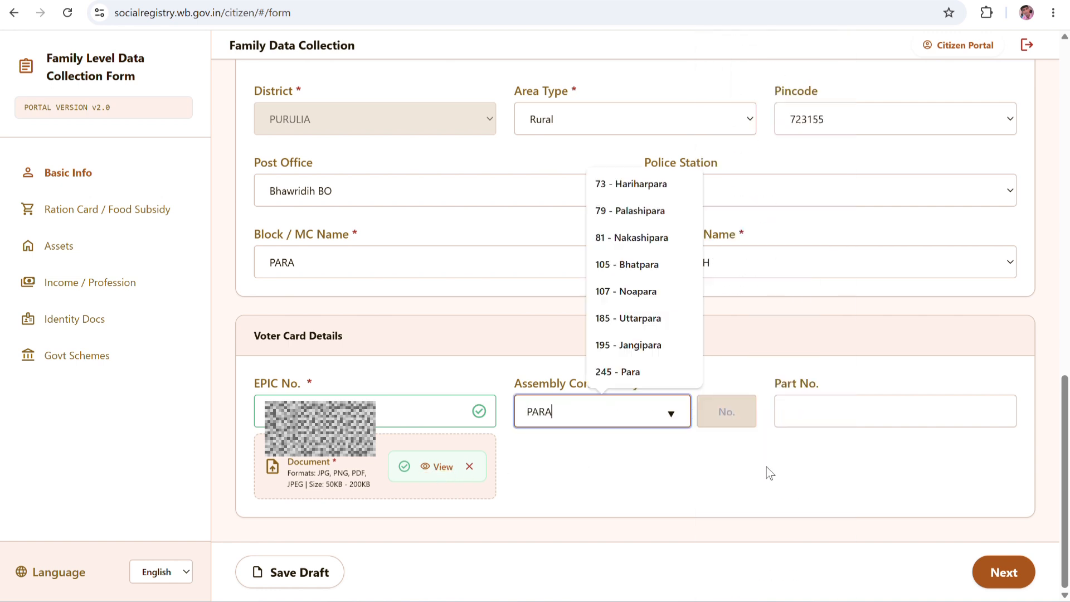
click(629, 372)
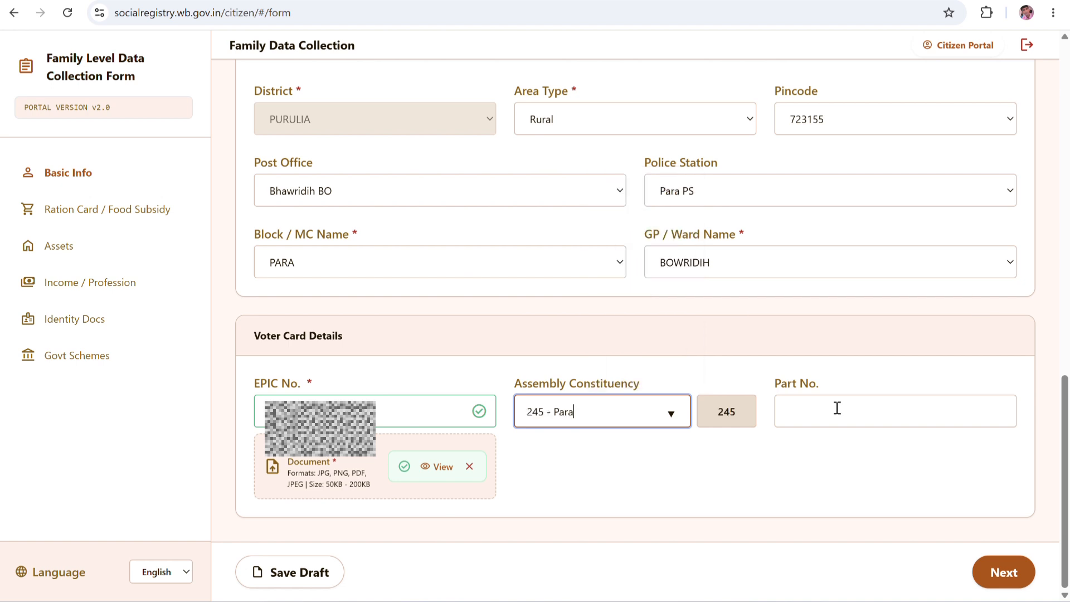
click(844, 411)
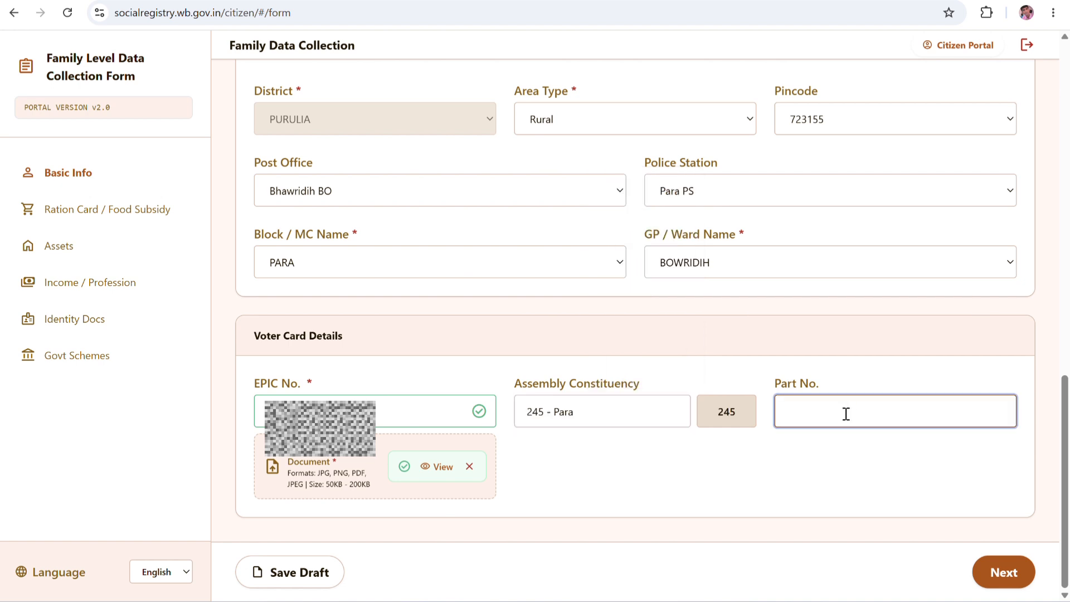